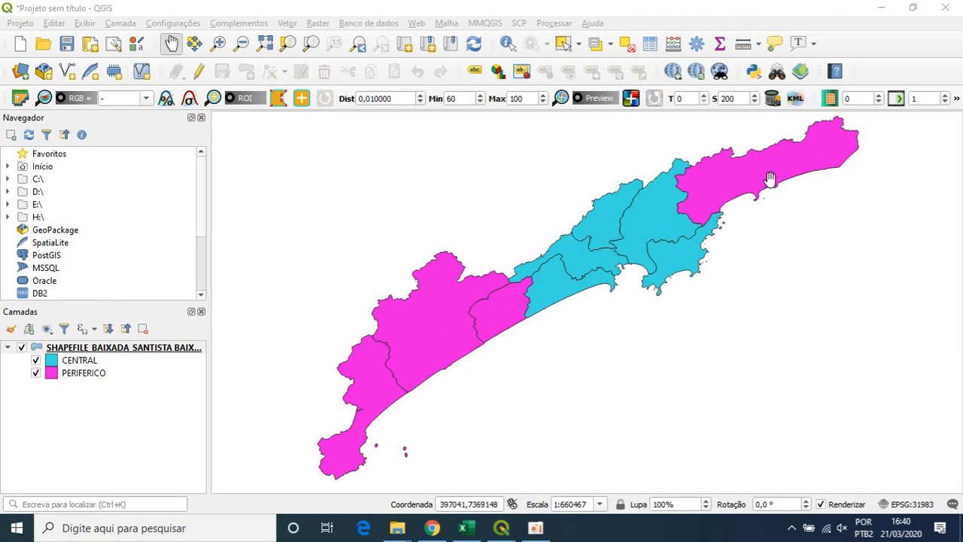
# - Review the attribute table of the Baixada Santista shapefile layer, including the POPULACAO and IDHM fields
pyautogui.rightClick(113, 348)
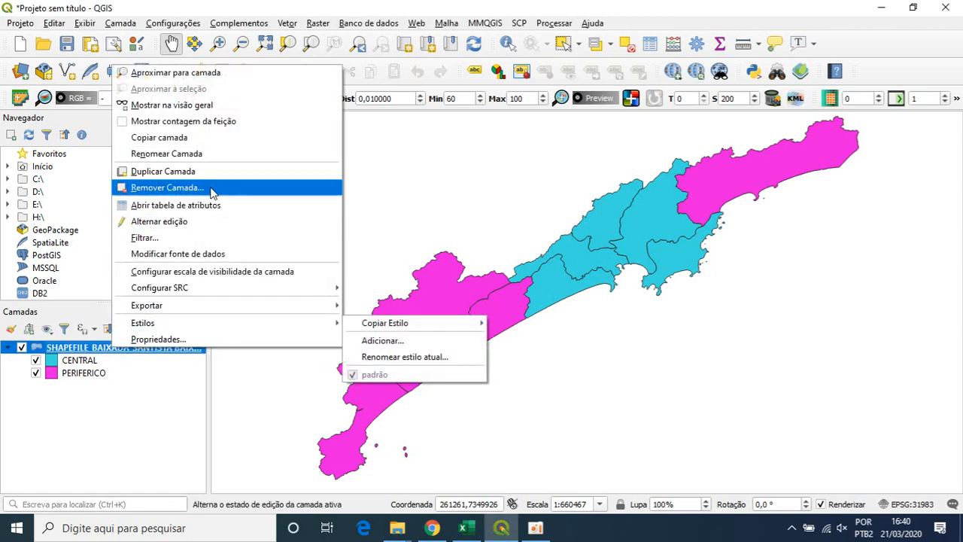
pyautogui.click(150, 206)
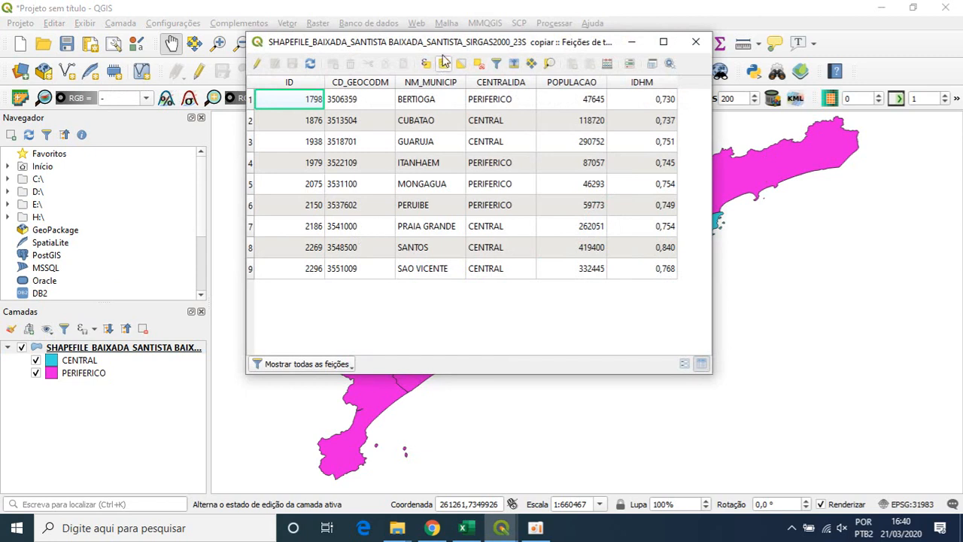
pyautogui.moveTo(465, 42); pyautogui.dragTo(495, 53)
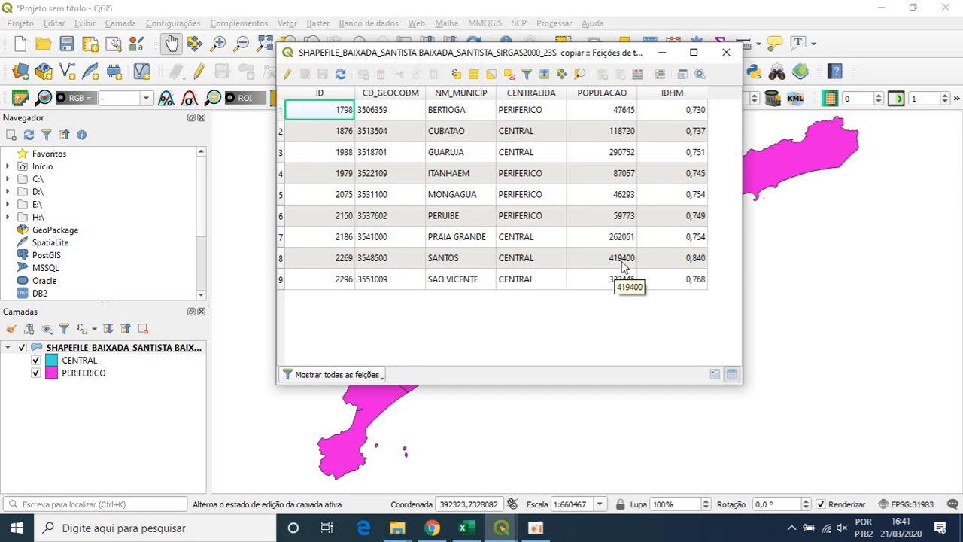
pyautogui.click(726, 53)
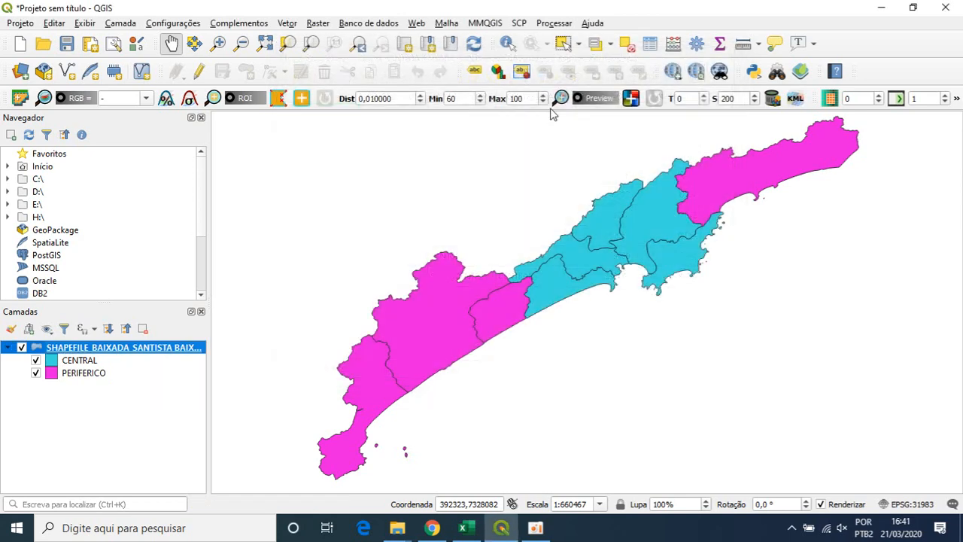
# - Switch the Baixada Santista layer's symbology to Graduado, based on the POPULACAO column
pyautogui.rightClick(107, 351)
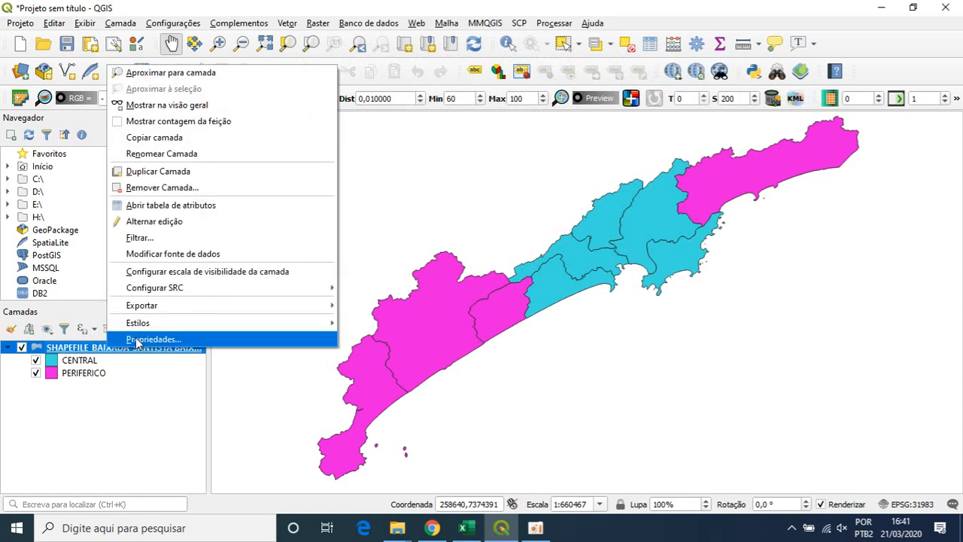
pyautogui.click(136, 344)
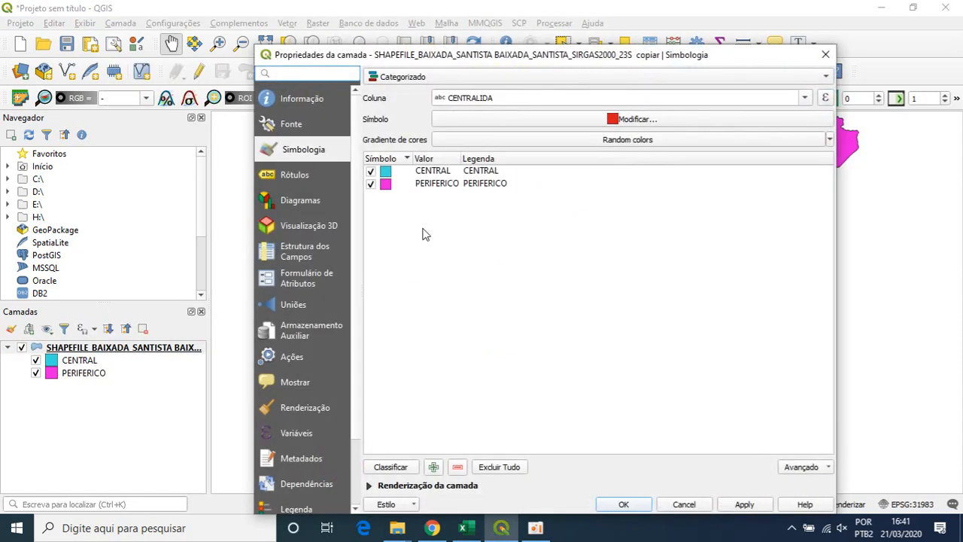
pyautogui.click(426, 79)
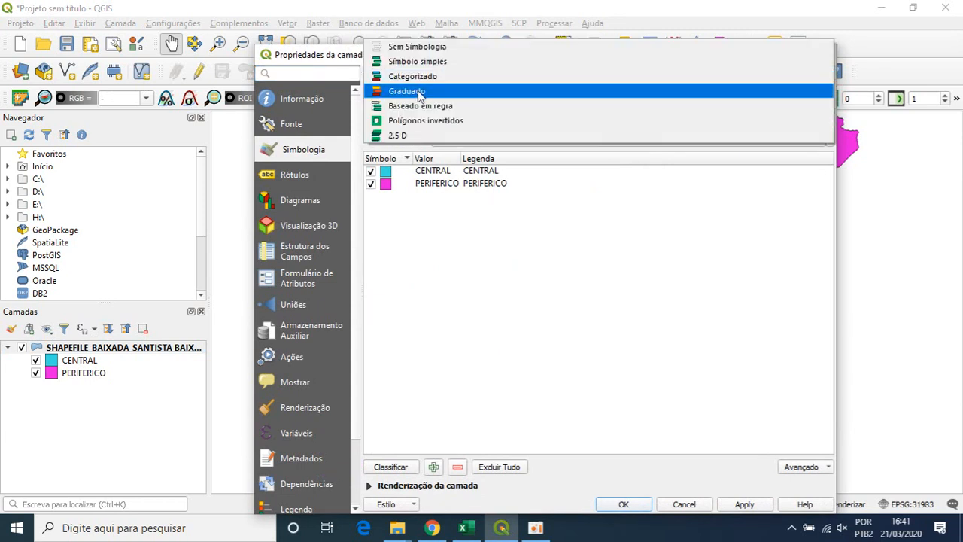
pyautogui.click(419, 91)
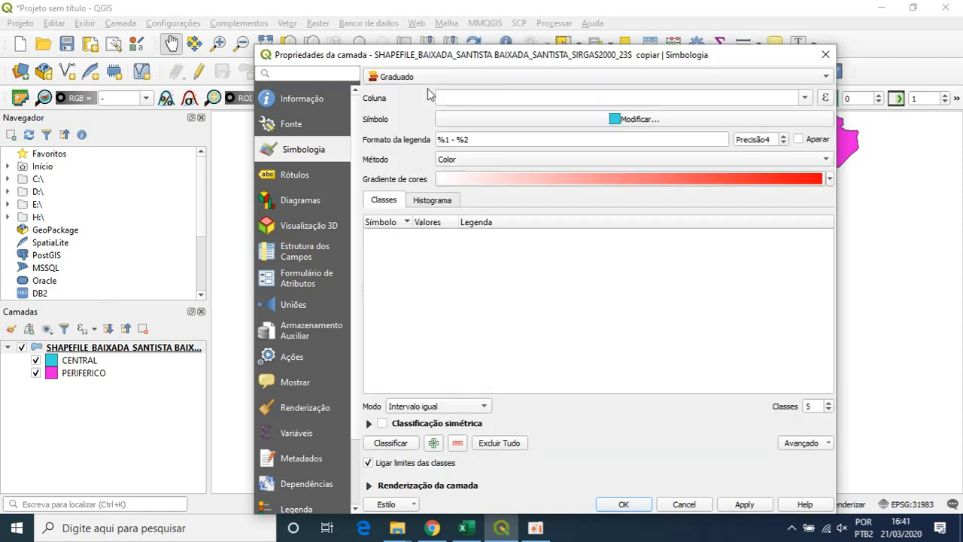
pyautogui.click(805, 98)
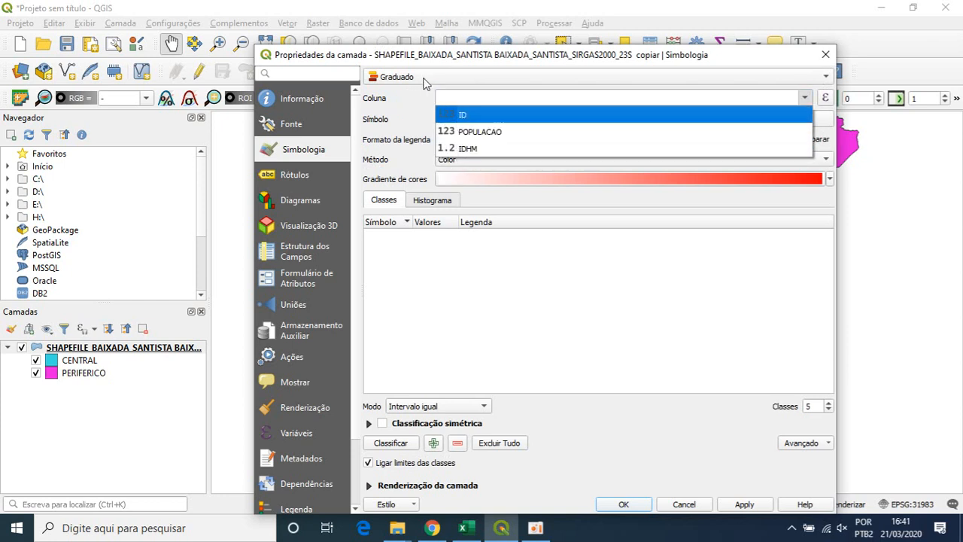
pyautogui.click(475, 134)
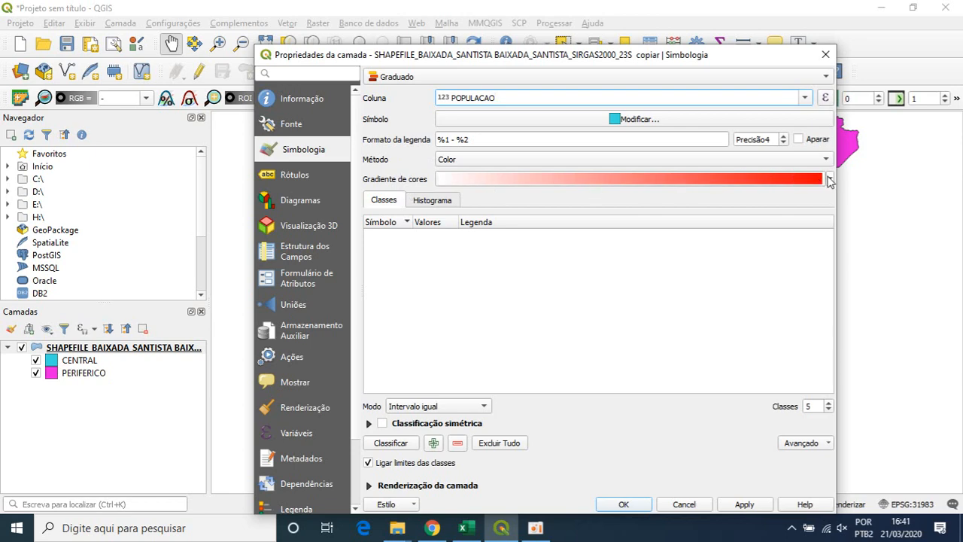
pyautogui.moveTo(742, 60); pyautogui.dragTo(729, 325)
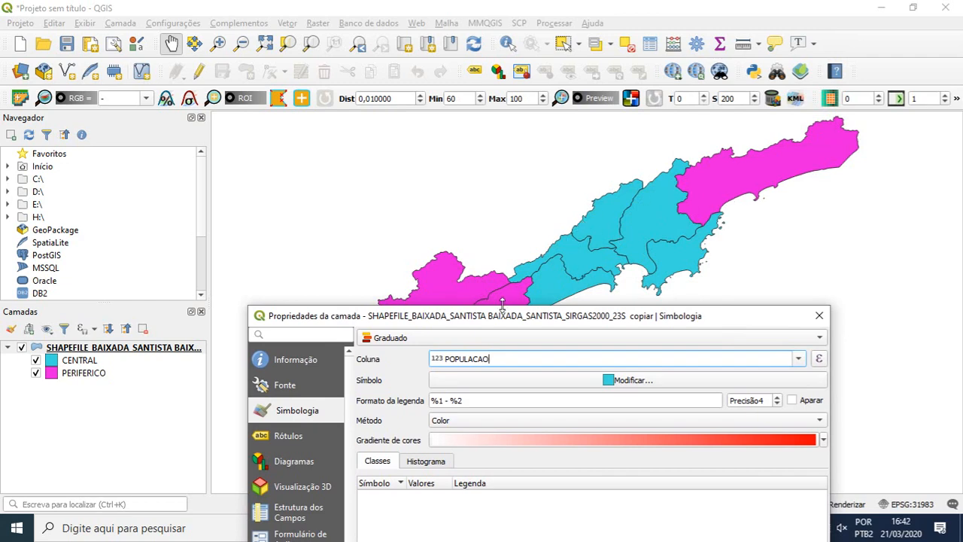
pyautogui.moveTo(504, 323); pyautogui.dragTo(486, 51)
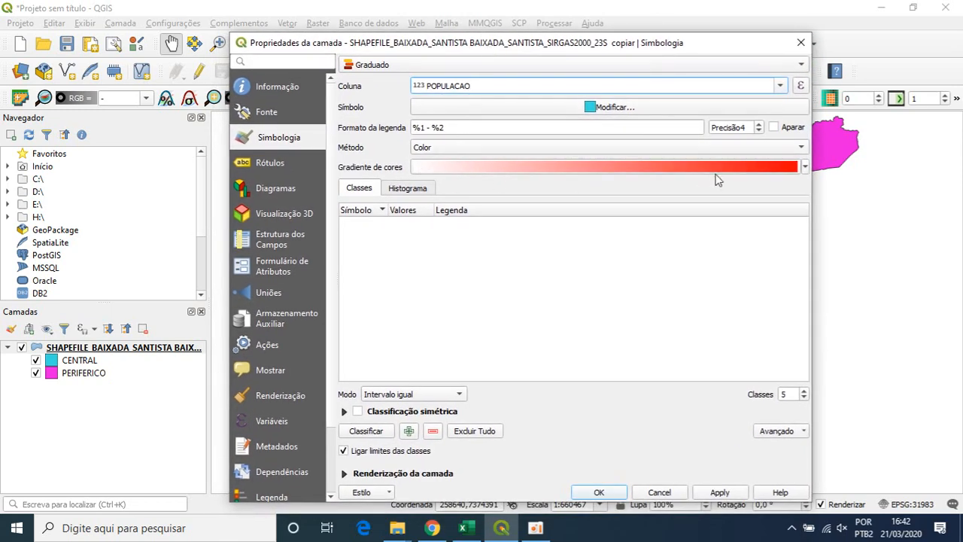
# - Choose the Greens colour ramp, classify the population values in Intervalo igual mode, and apply the style to the map
pyautogui.click(805, 166)
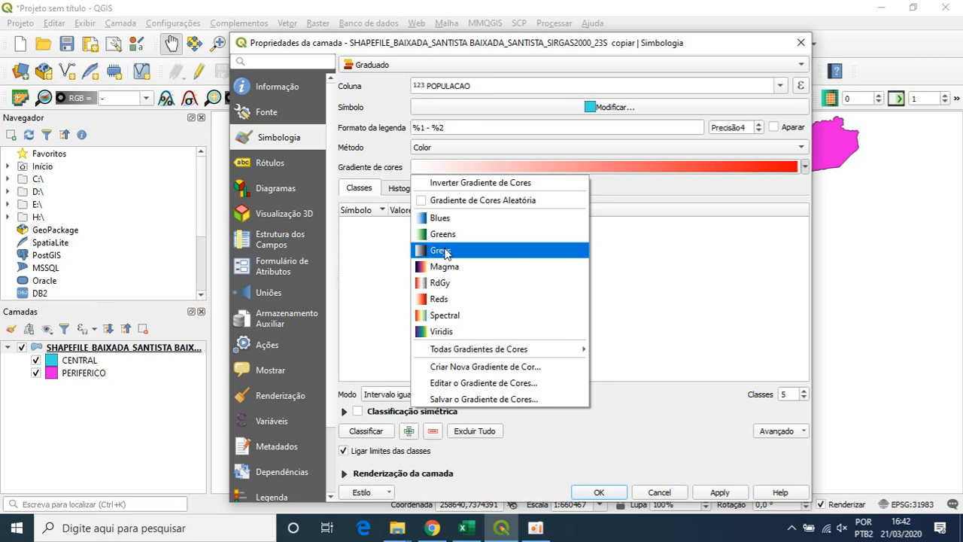
pyautogui.click(444, 238)
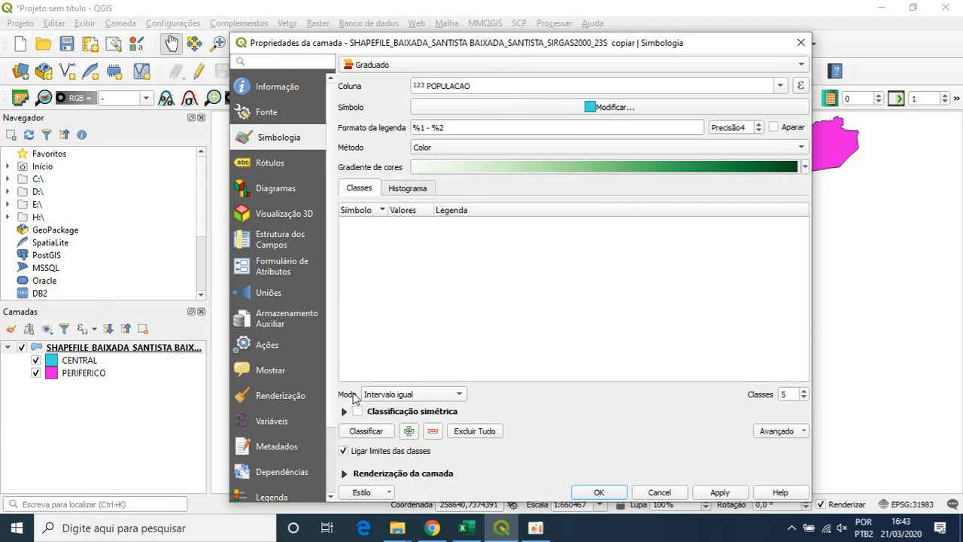
pyautogui.click(448, 396)
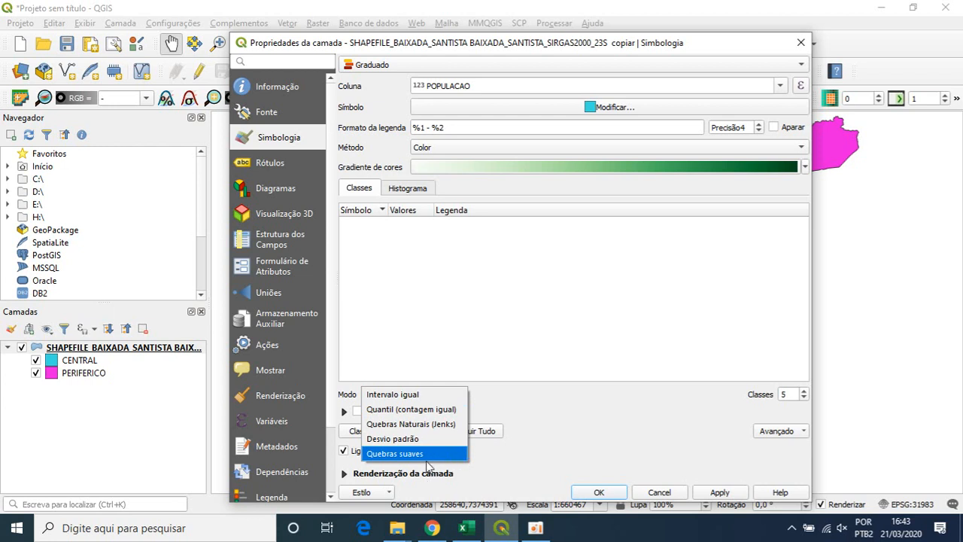
pyautogui.click(459, 399)
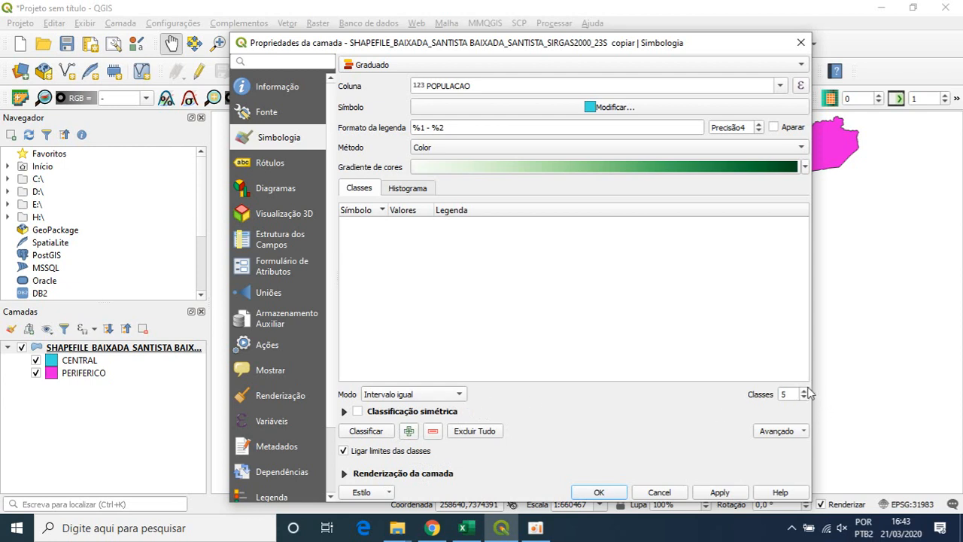
pyautogui.click(367, 433)
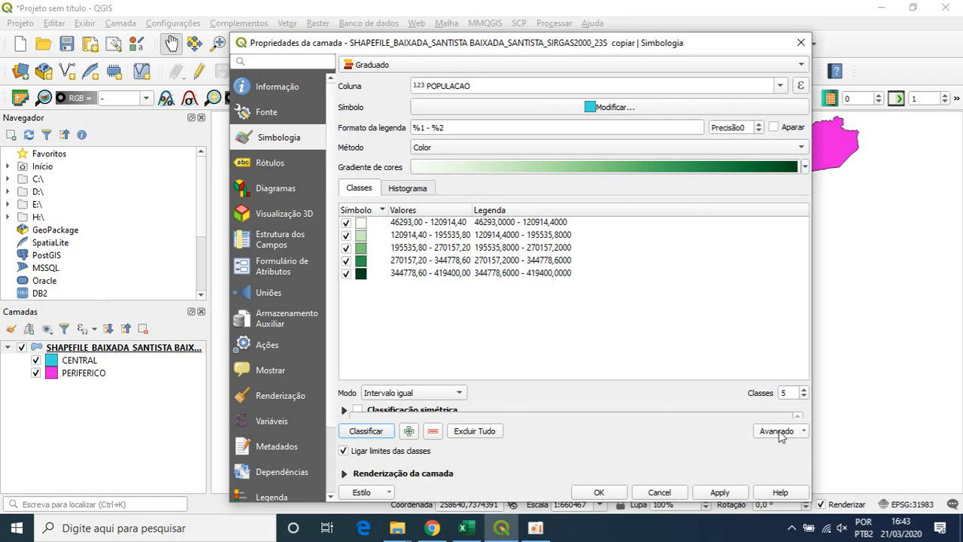
pyautogui.click(719, 492)
pyautogui.moveTo(623, 48); pyautogui.dragTo(622, 67)
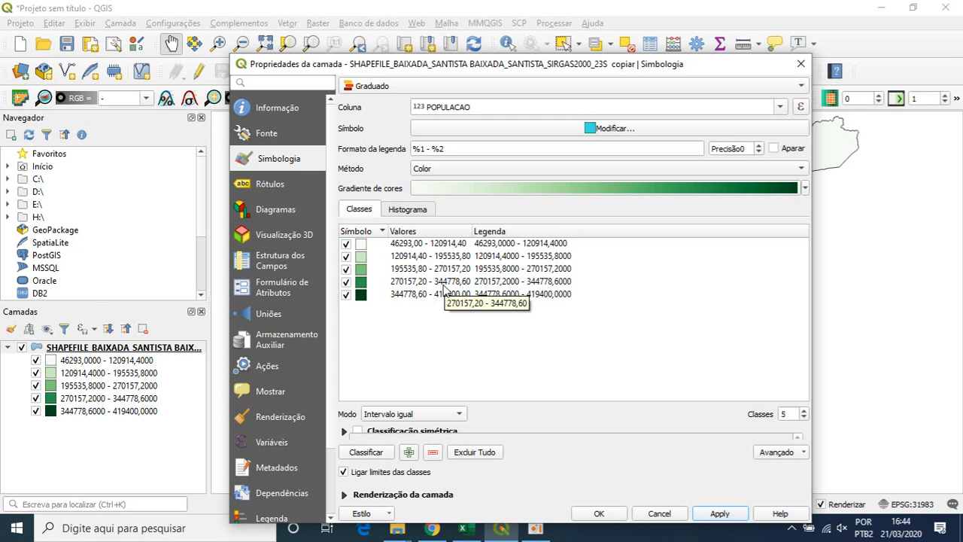
# - Set the number of classes to 8 and apply the classification to the map
pyautogui.click(803, 411)
pyautogui.click(804, 412)
pyautogui.click(803, 411)
pyautogui.click(720, 513)
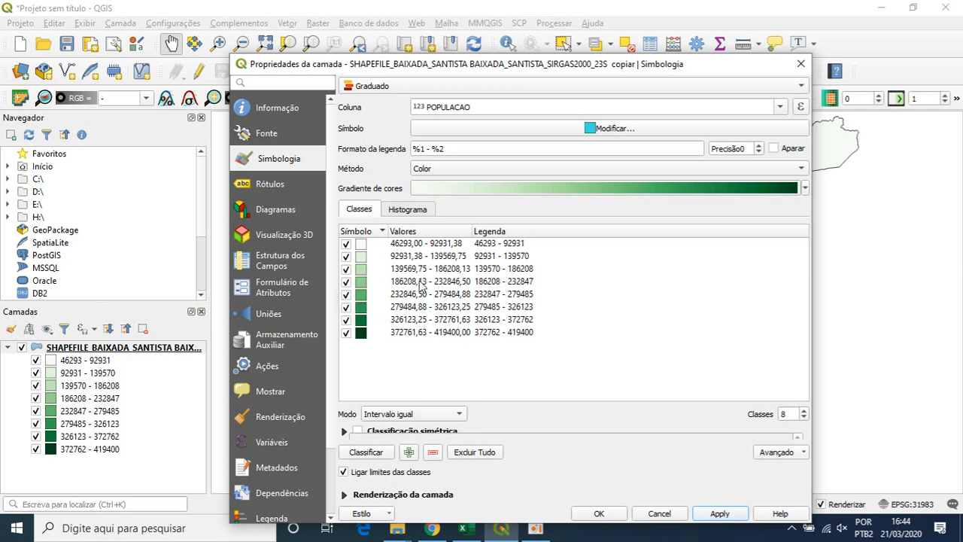
# - Set the number of classes to 4 and apply the classification to the map
pyautogui.click(803, 416)
pyautogui.click(804, 417)
pyautogui.click(804, 417)
pyautogui.click(805, 418)
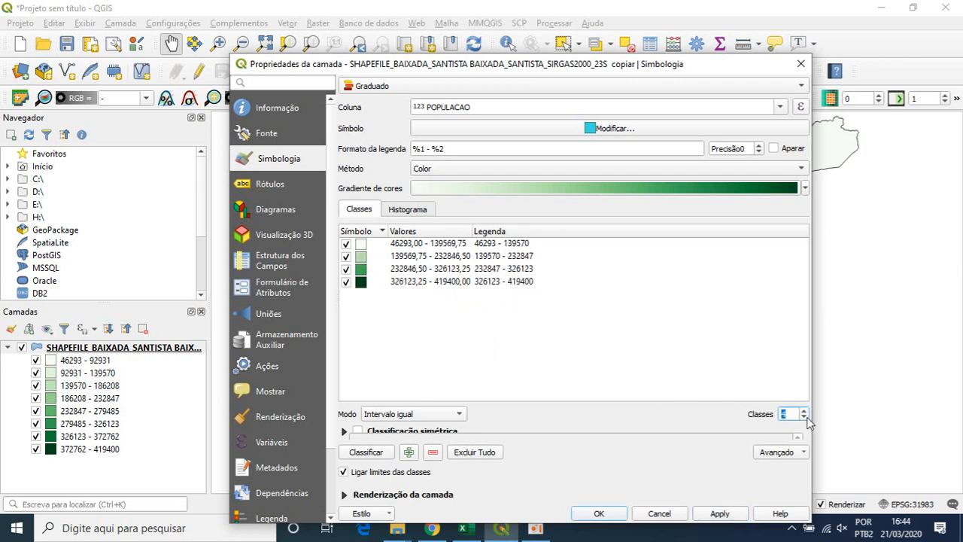
pyautogui.click(715, 518)
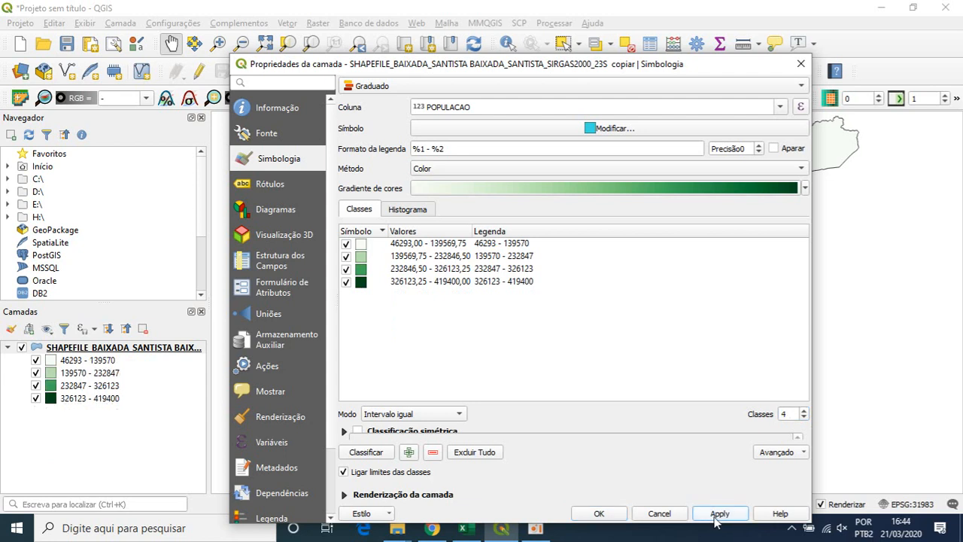
# - Set the first class's lower limit to 0 and its upper limit to 100000
pyautogui.doubleClick(410, 246)
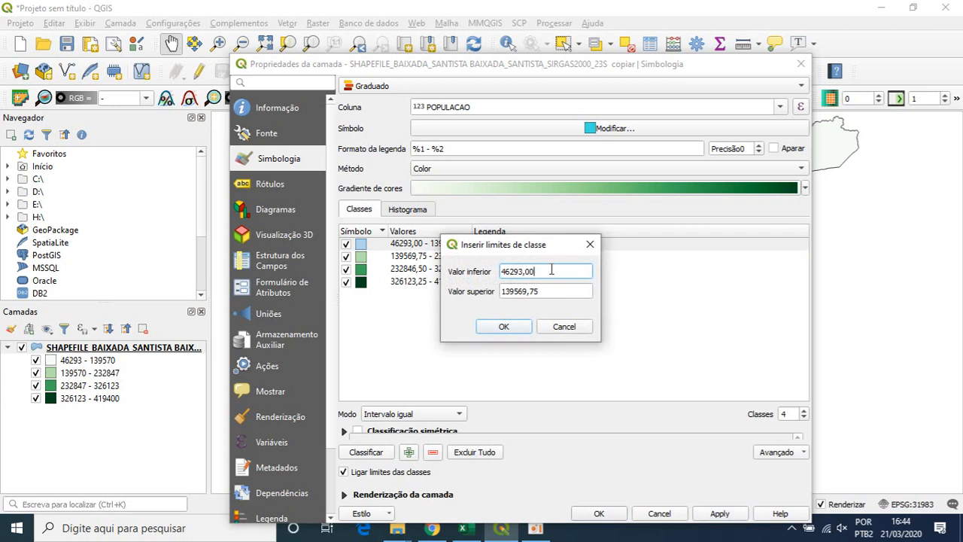
pyautogui.doubleClick(526, 269)
pyautogui.write('0')
pyautogui.doubleClick(547, 290)
pyautogui.press('BackSpace')
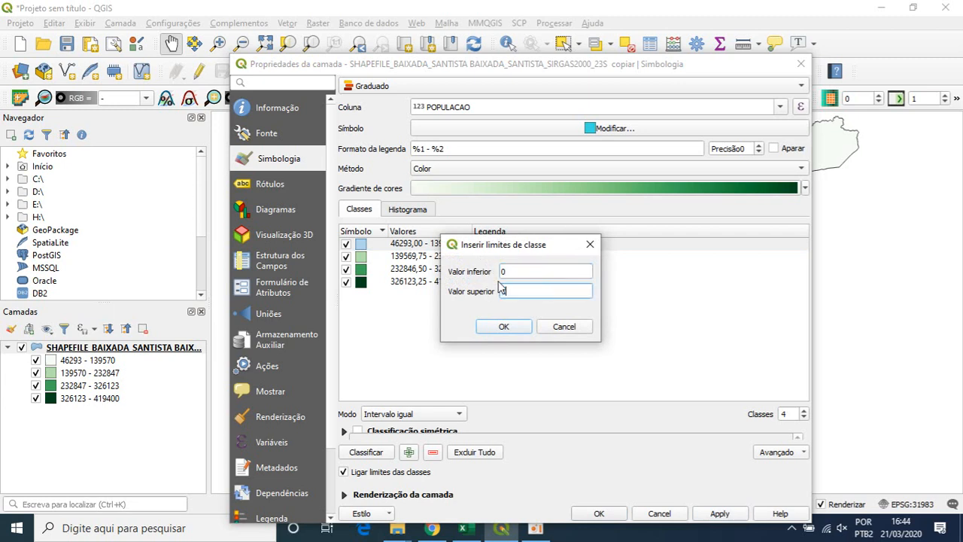
pyautogui.write('100000')
pyautogui.click(503, 327)
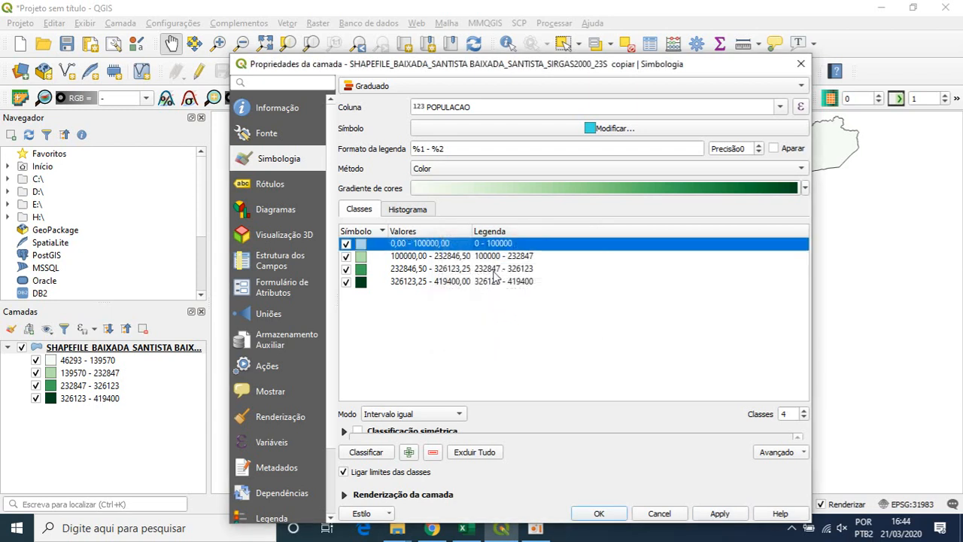
pyautogui.doubleClick(414, 248)
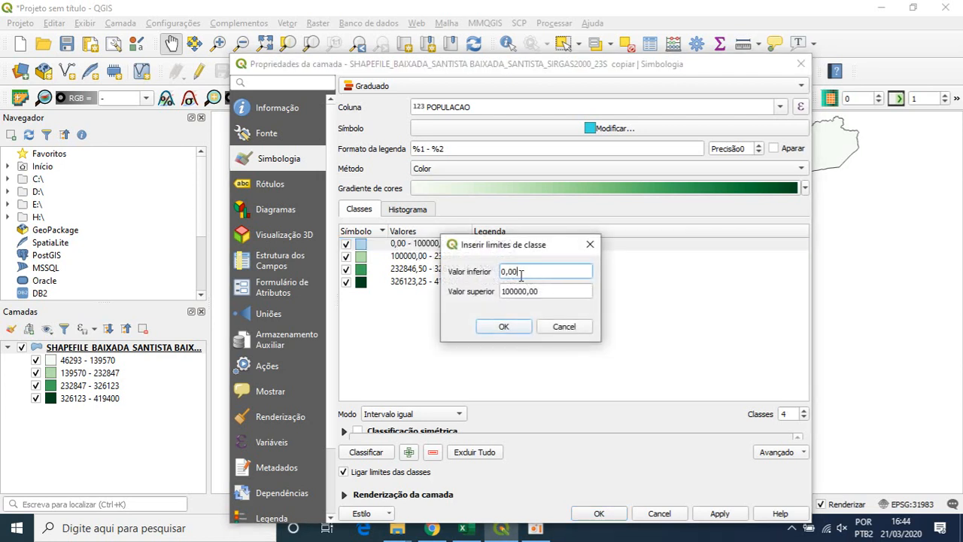
pyautogui.click(503, 325)
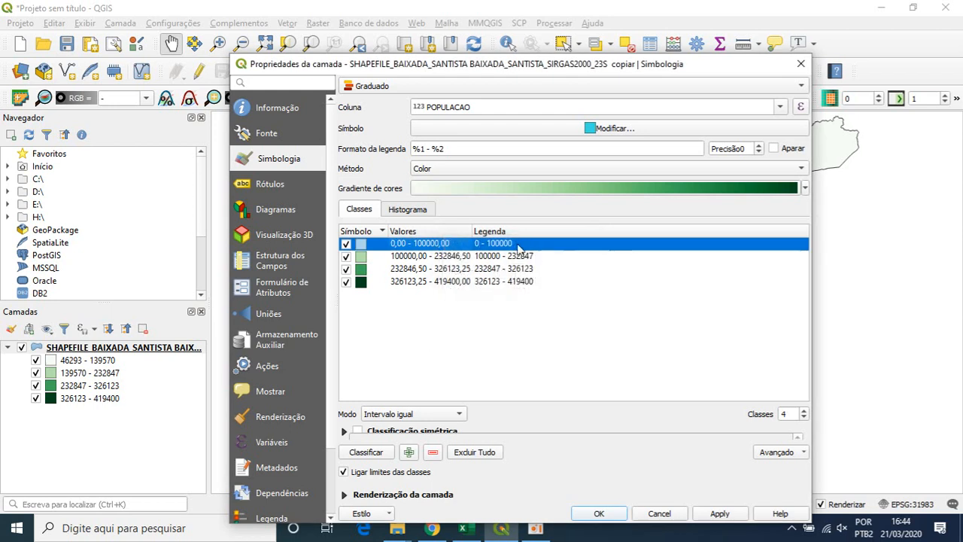
# - Change the first class's legend label to "Até 100 mil habitantes"
pyautogui.doubleClick(512, 246)
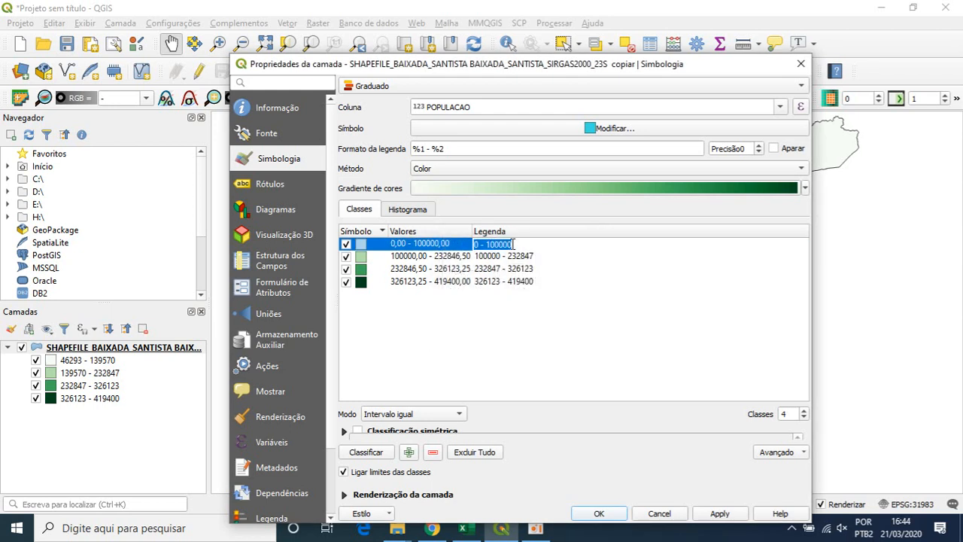
pyautogui.write('Até 100 mil habi')
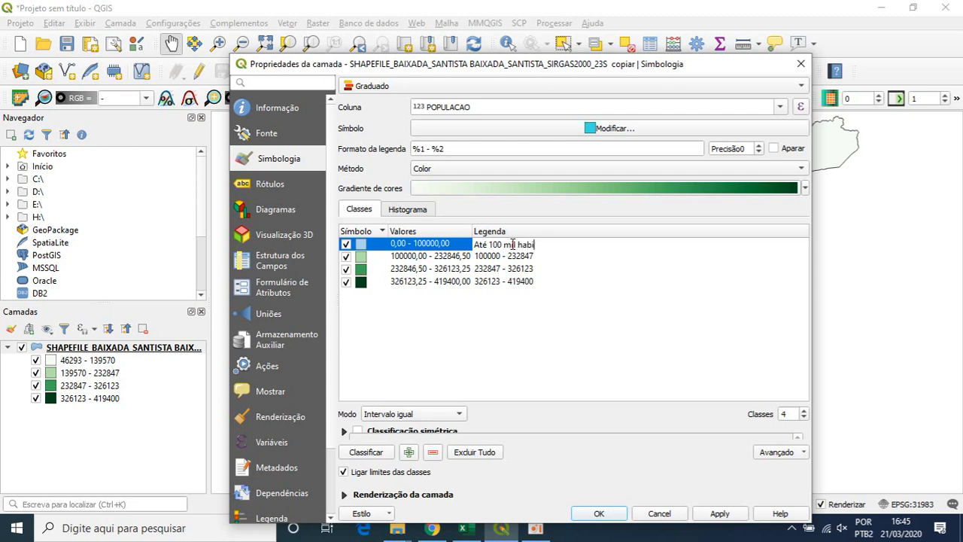
pyautogui.write('tantes')
pyautogui.press('Return')
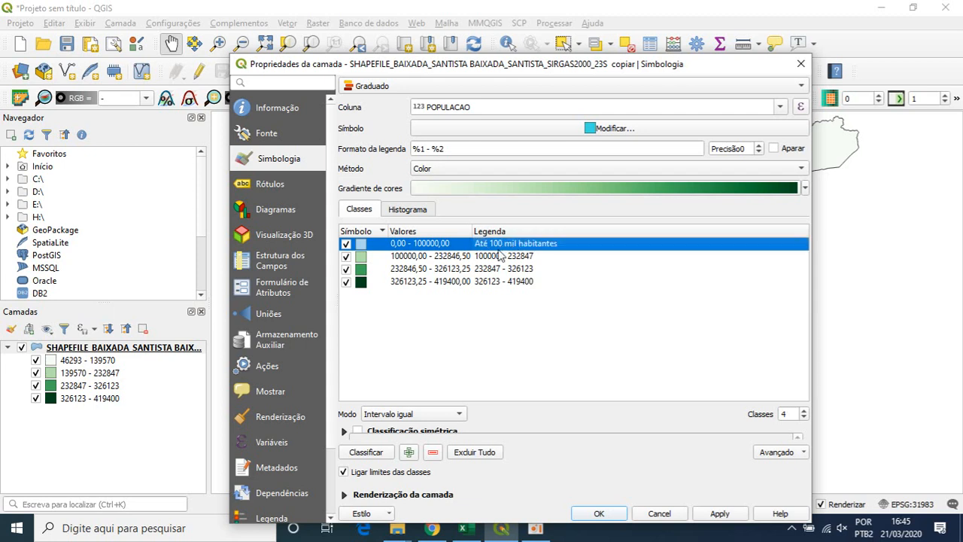
# - Set the second class's upper limit to 200000
pyautogui.doubleClick(423, 256)
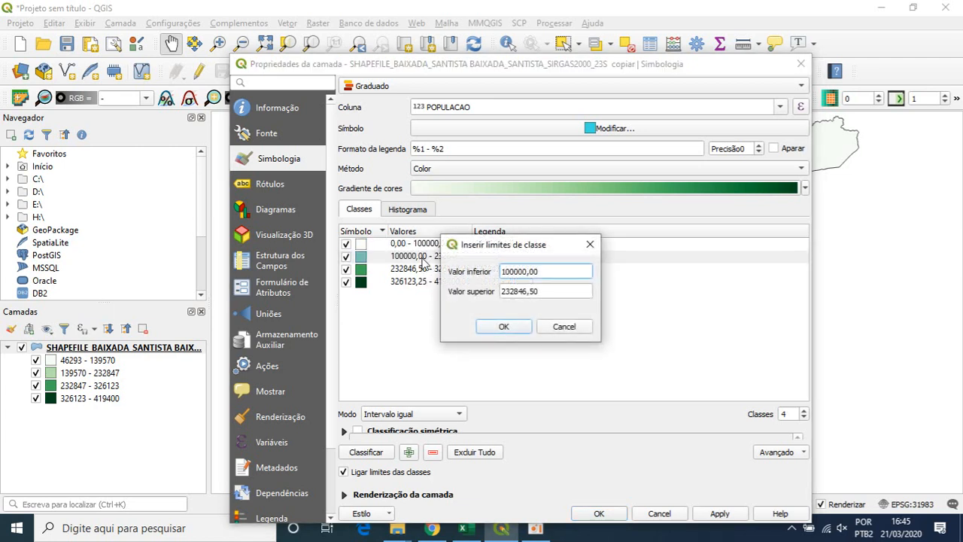
pyautogui.click(551, 290)
pyautogui.tripleClick(503, 295)
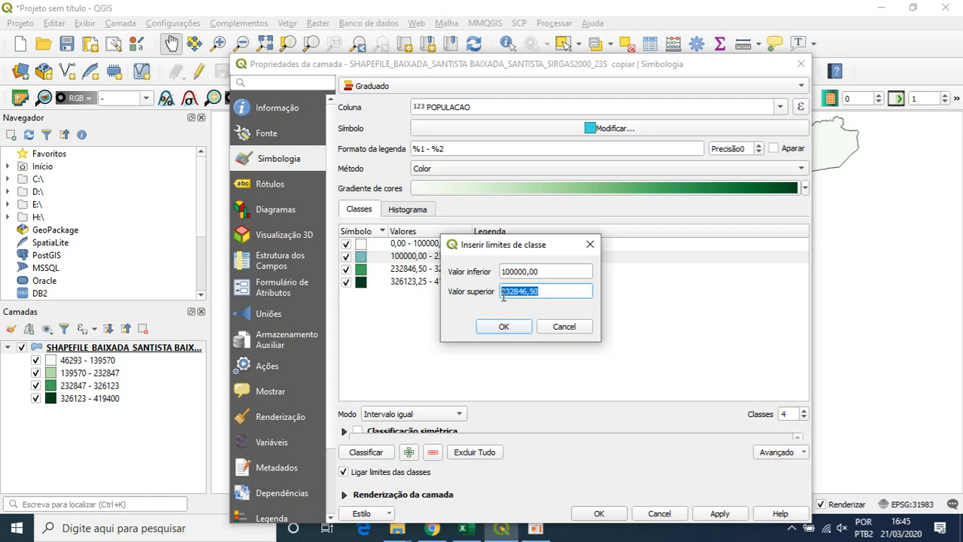
pyautogui.write('200000')
pyautogui.click(520, 326)
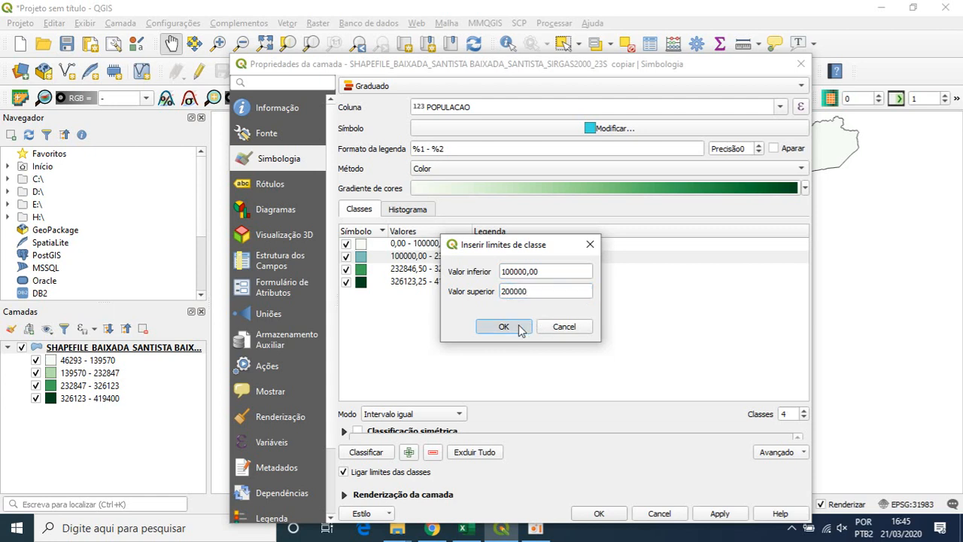
# - Change the second class's legend label to "Entre 100 e 200 mil habitantes"
pyautogui.doubleClick(505, 256)
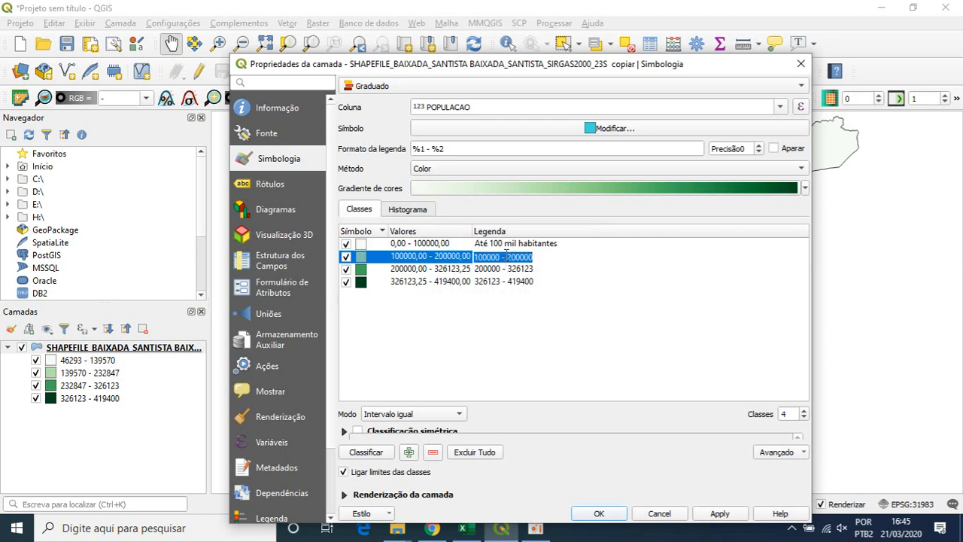
pyautogui.write('Entre 100 e ')
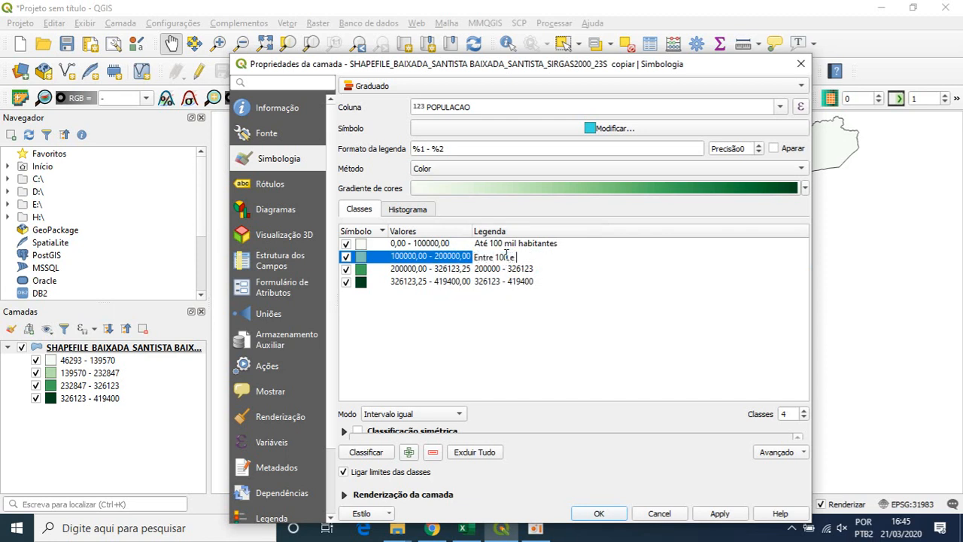
pyautogui.write('200 mil habitantes')
# - Set the third class's upper limit to 300000
pyautogui.doubleClick(453, 270)
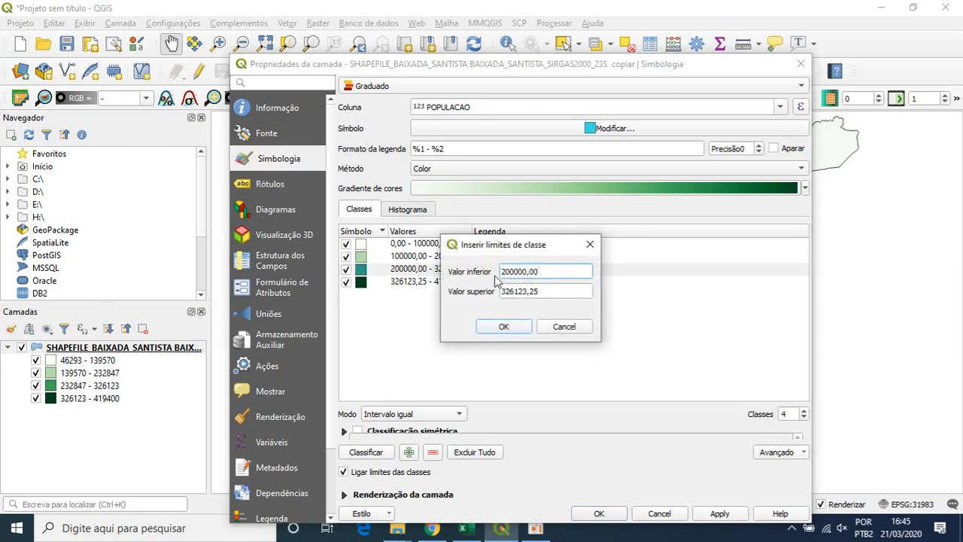
pyautogui.moveTo(548, 297); pyautogui.dragTo(472, 298)
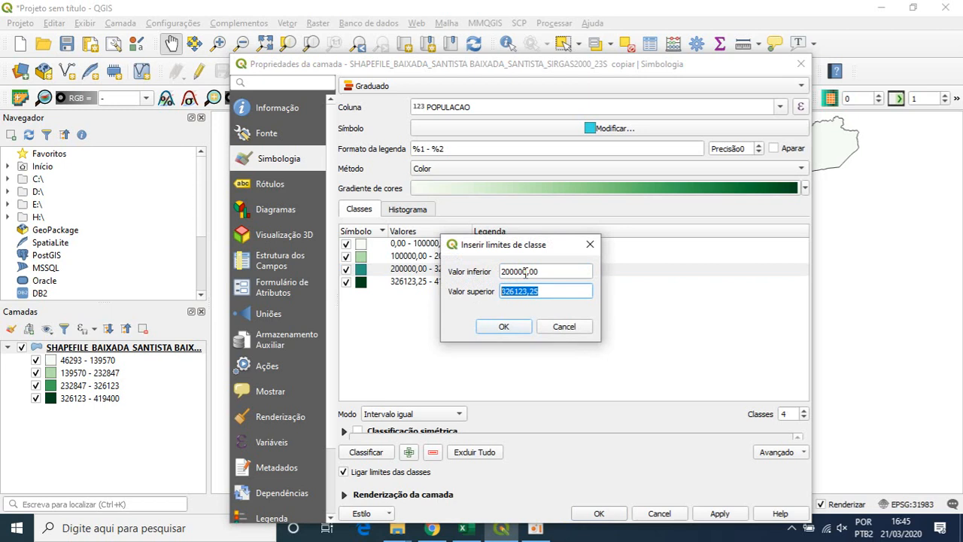
pyautogui.write('300000')
pyautogui.click(501, 326)
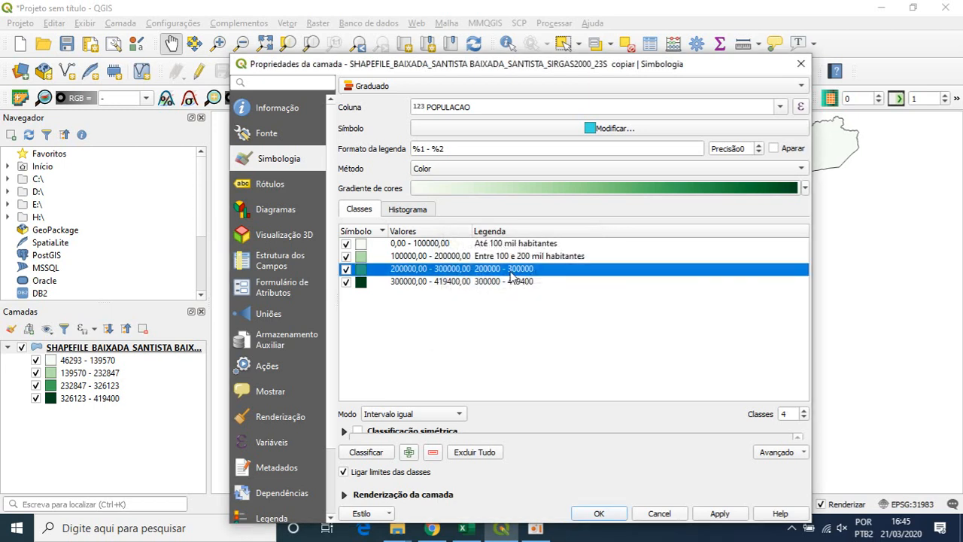
# - Change the third class's legend label to "Entre 200 e 300 mil habitantes"
pyautogui.doubleClick(510, 271)
pyautogui.write('Entre')
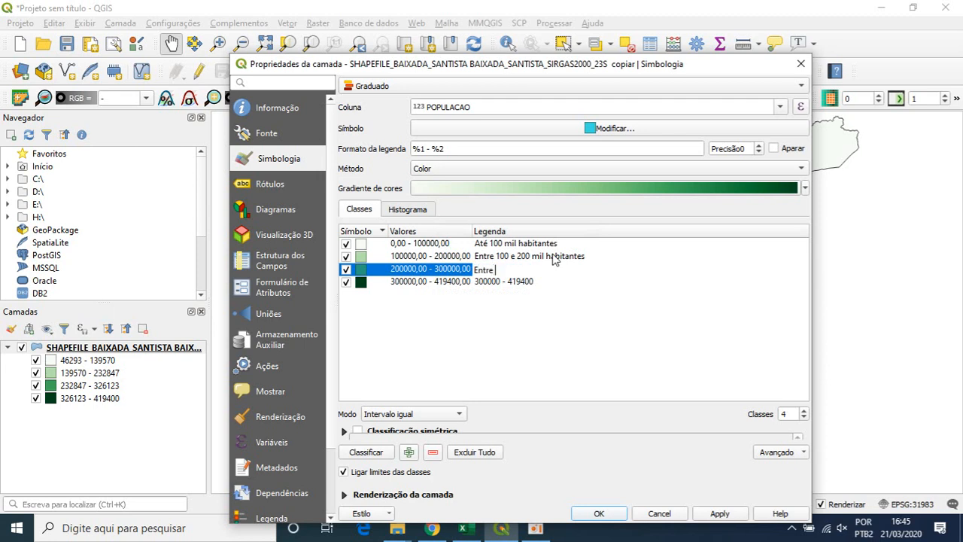
pyautogui.write(' 200 e 300 mil habitantes')
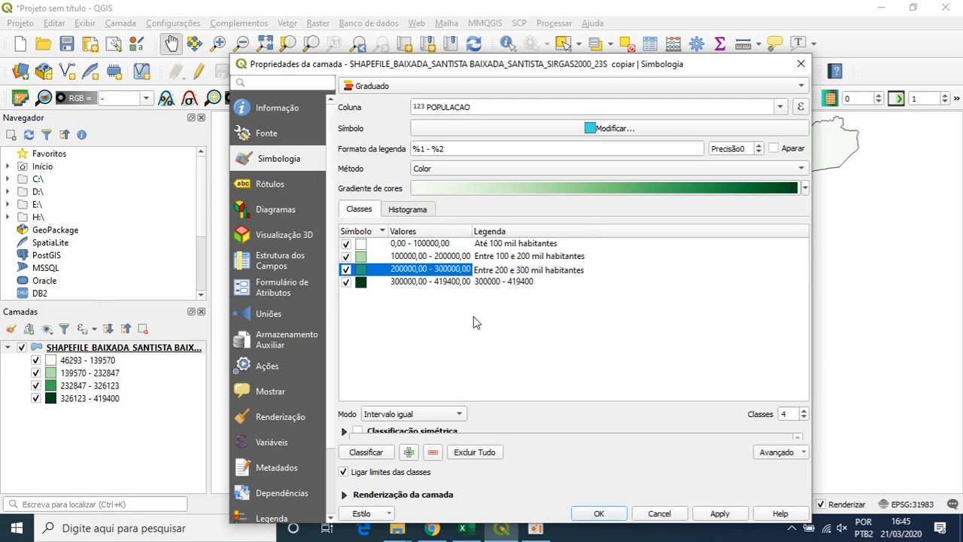
pyautogui.press('Return')
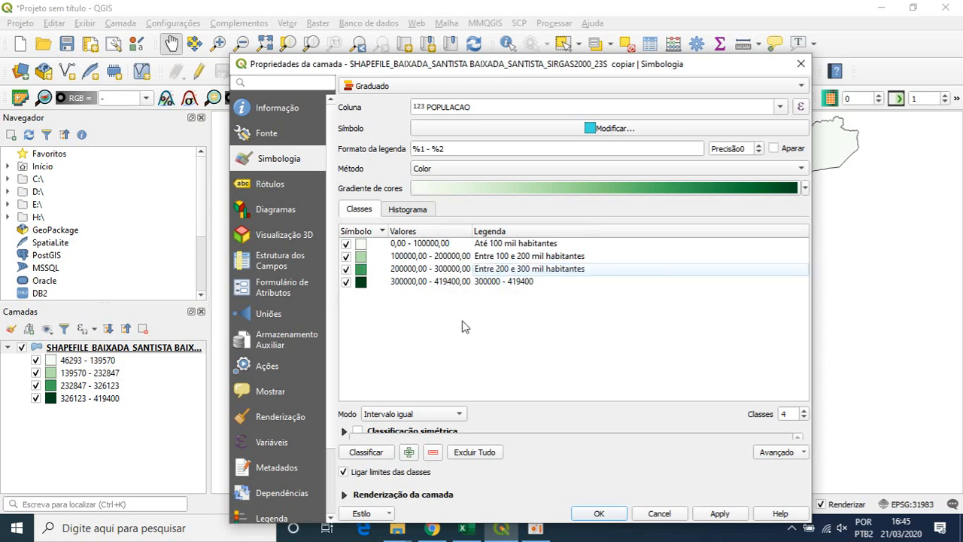
# - Set the fourth class's upper limit to 400000 and apply the classification to the map
pyautogui.doubleClick(413, 282)
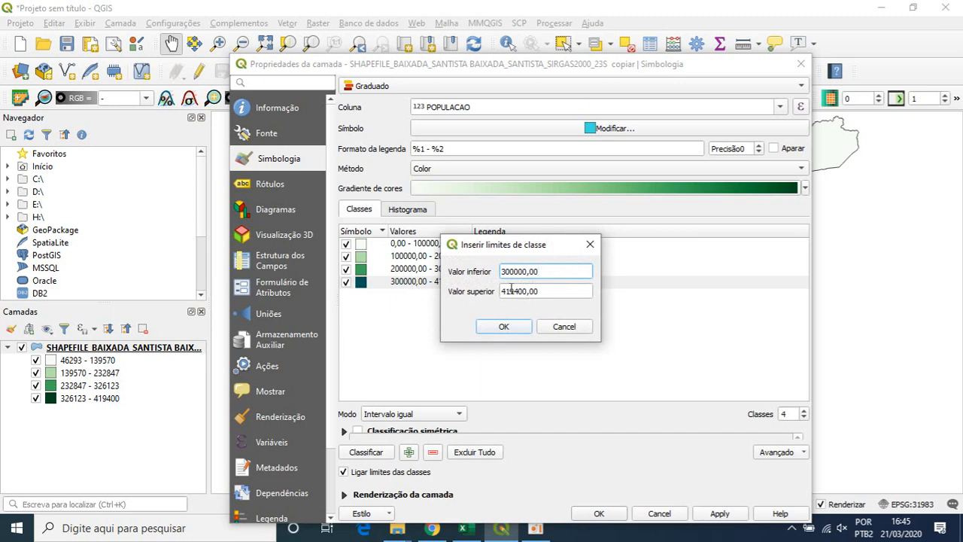
pyautogui.doubleClick(526, 291)
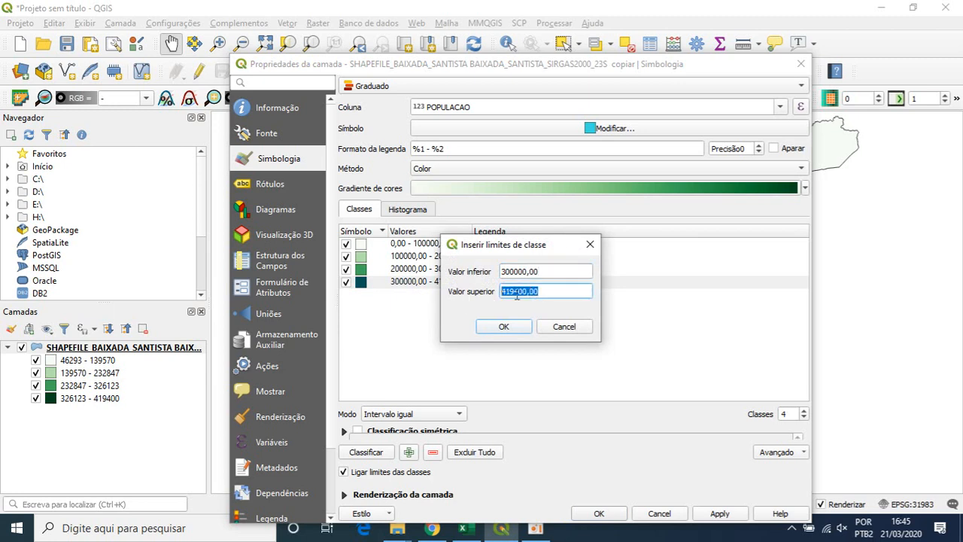
pyautogui.write('400000')
pyautogui.click(503, 326)
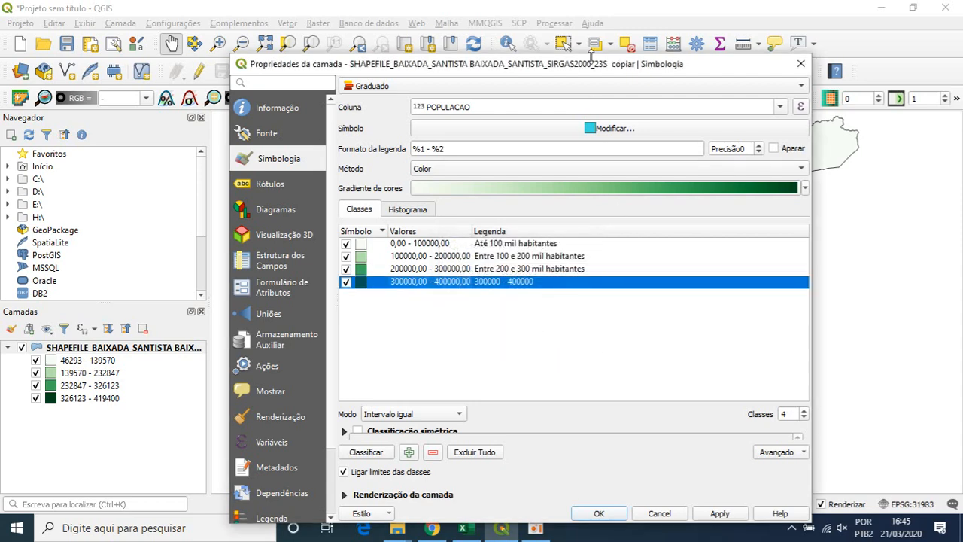
pyautogui.moveTo(595, 64); pyautogui.dragTo(402, 24)
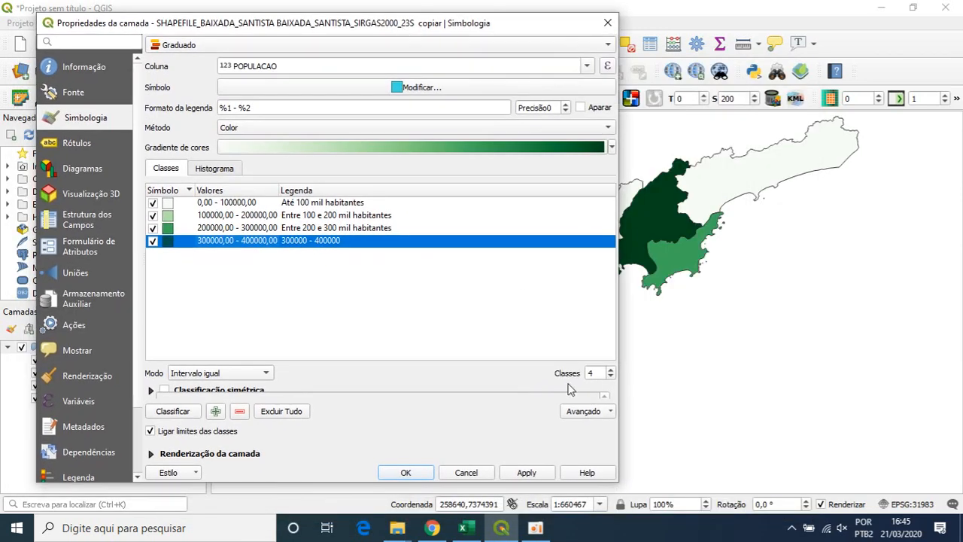
pyautogui.click(539, 479)
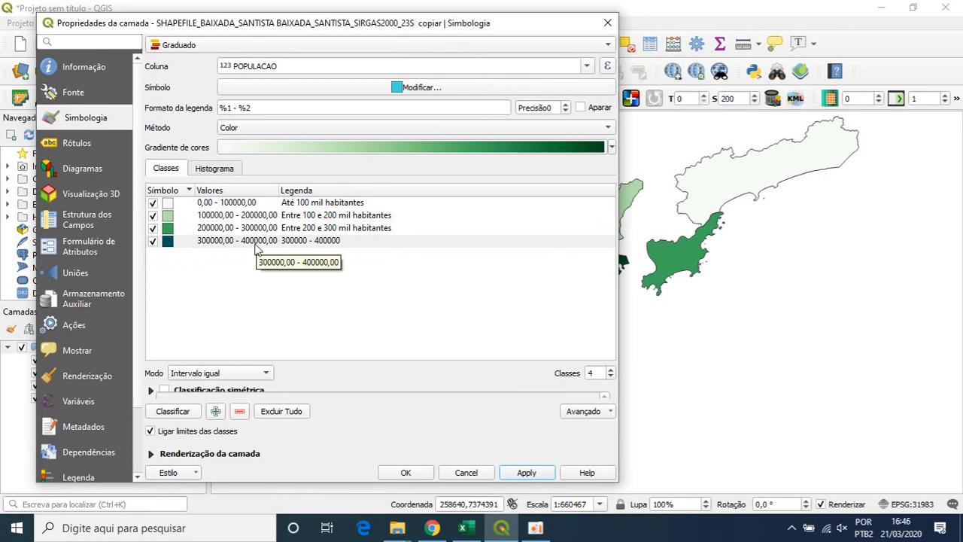
# - Set the fourth class's upper limit to 419400 and apply the classification to the map
pyautogui.moveTo(278, 28)
pyautogui.mouseDown()
pyautogui.moveTo(354, 18)
pyautogui.moveTo(417, 33)
pyautogui.moveTo(271, 44)
pyautogui.mouseUp()
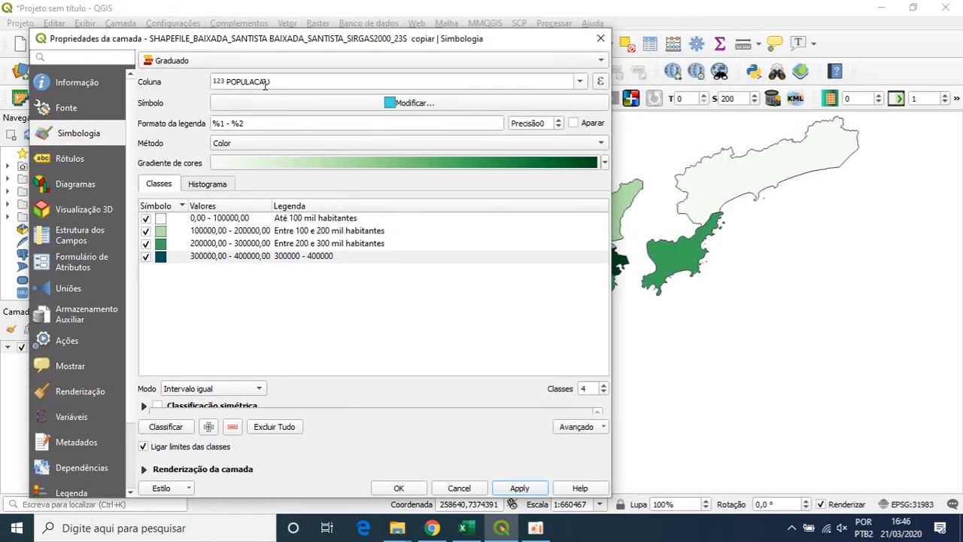
pyautogui.doubleClick(226, 257)
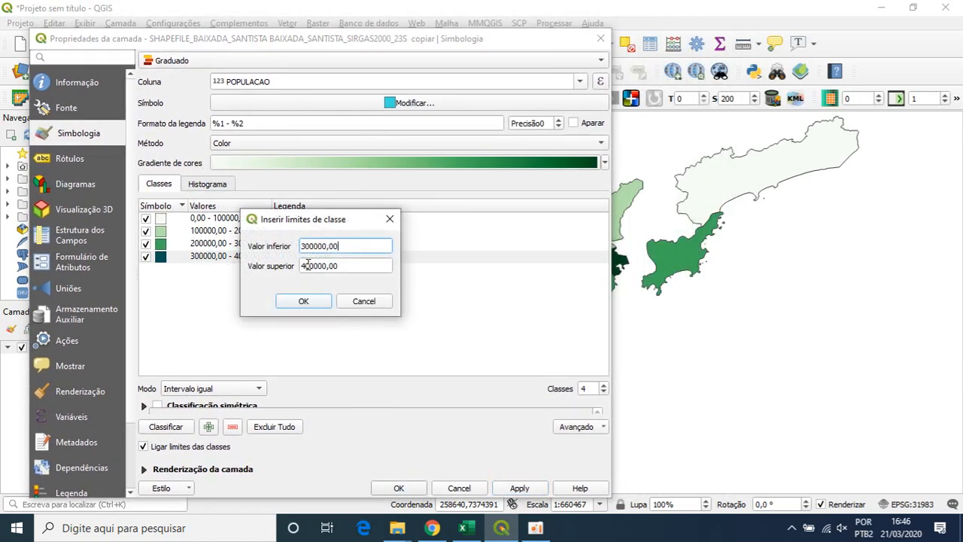
pyautogui.moveTo(301, 266); pyautogui.dragTo(354, 261)
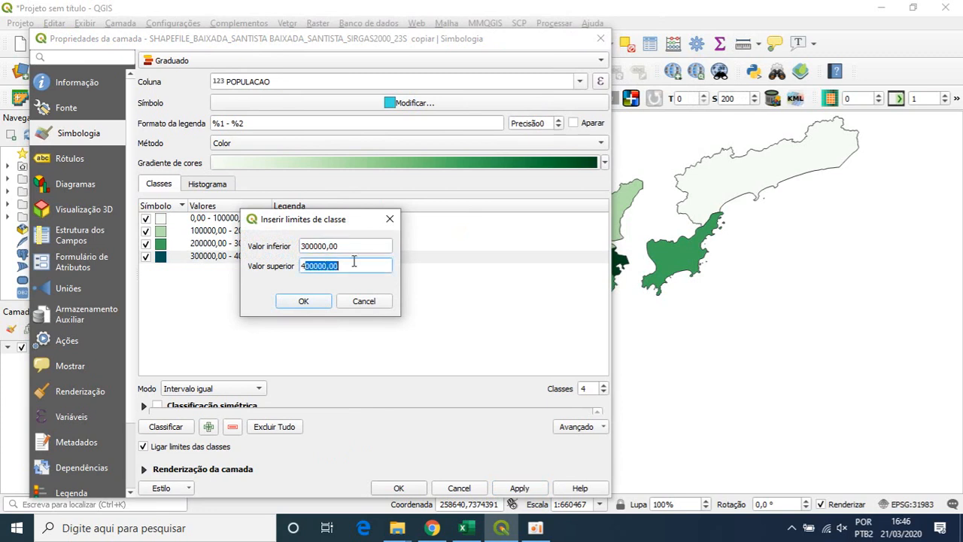
pyautogui.write('19400')
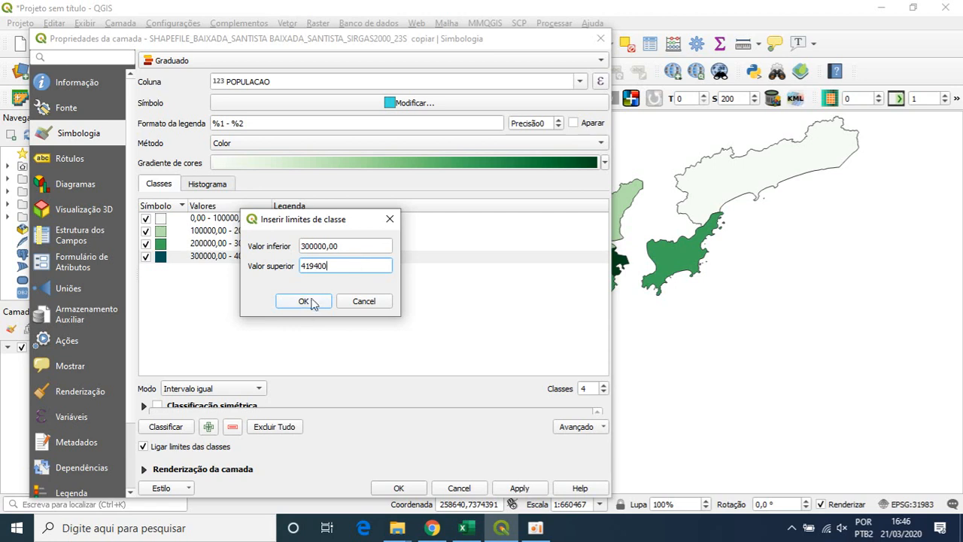
pyautogui.click(306, 301)
pyautogui.click(523, 487)
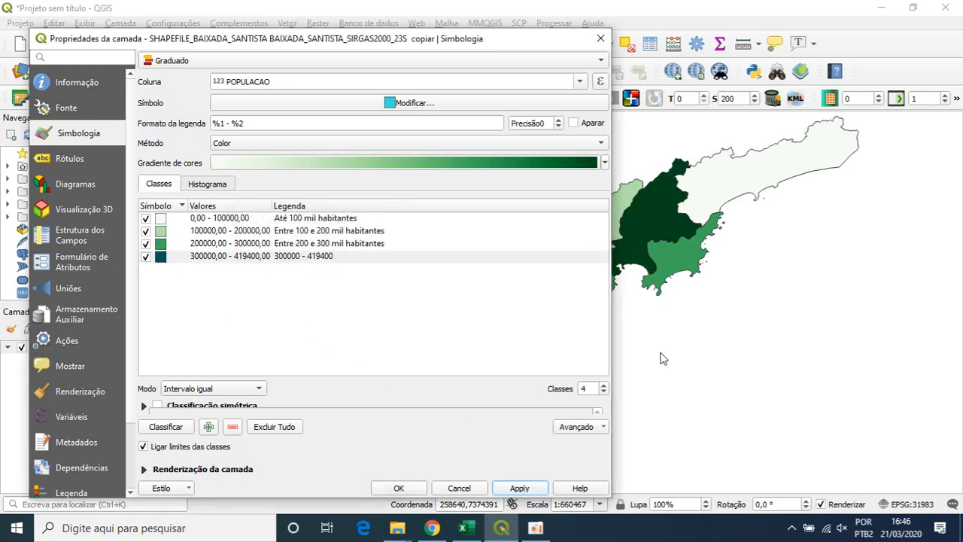
# - Set the fourth class's upper limit to 800000
pyautogui.doubleClick(219, 259)
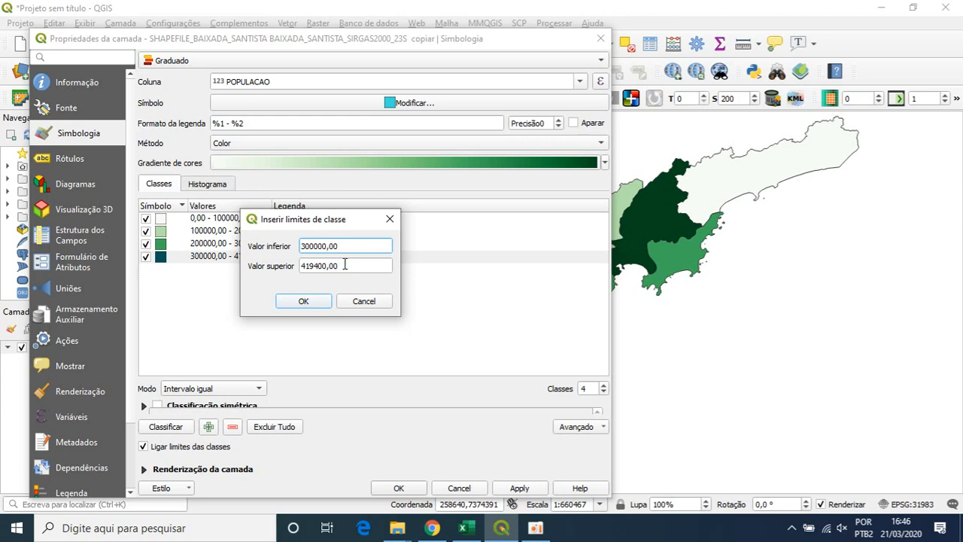
pyautogui.click(344, 264)
pyautogui.doubleClick(306, 265)
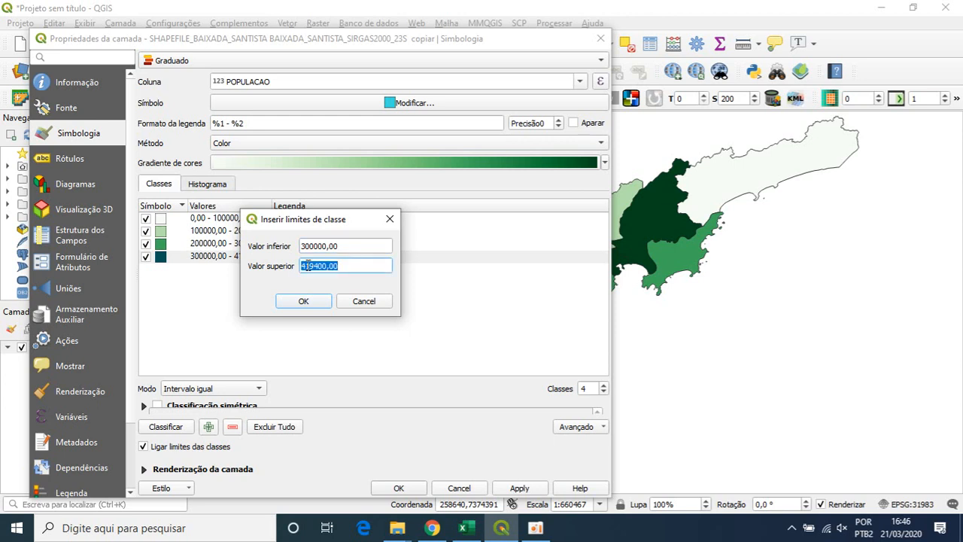
pyautogui.write('800000')
pyautogui.click(323, 301)
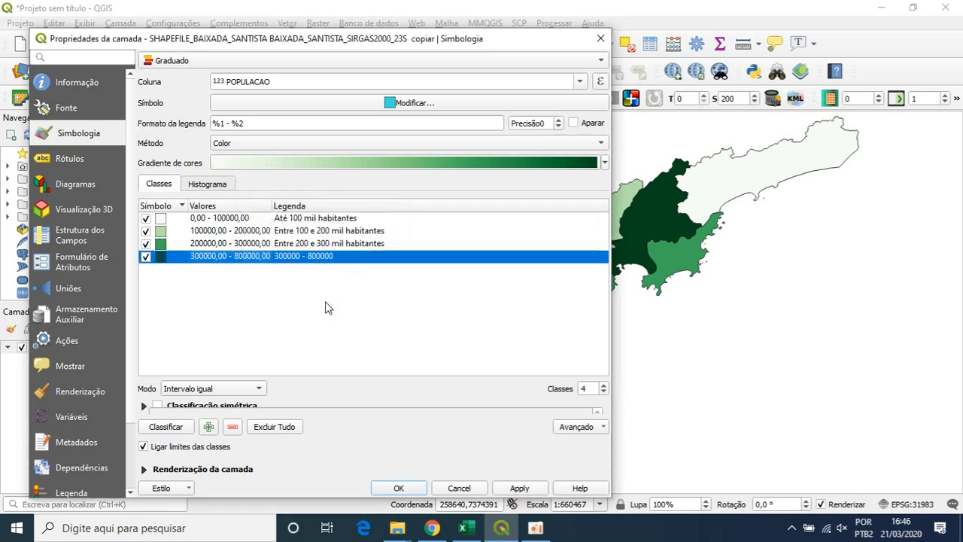
# - Change the fourth class's legend label to "Acima de 300 mil habitantes" and apply the symbology to check the map
pyautogui.doubleClick(328, 257)
pyautogui.write('E')
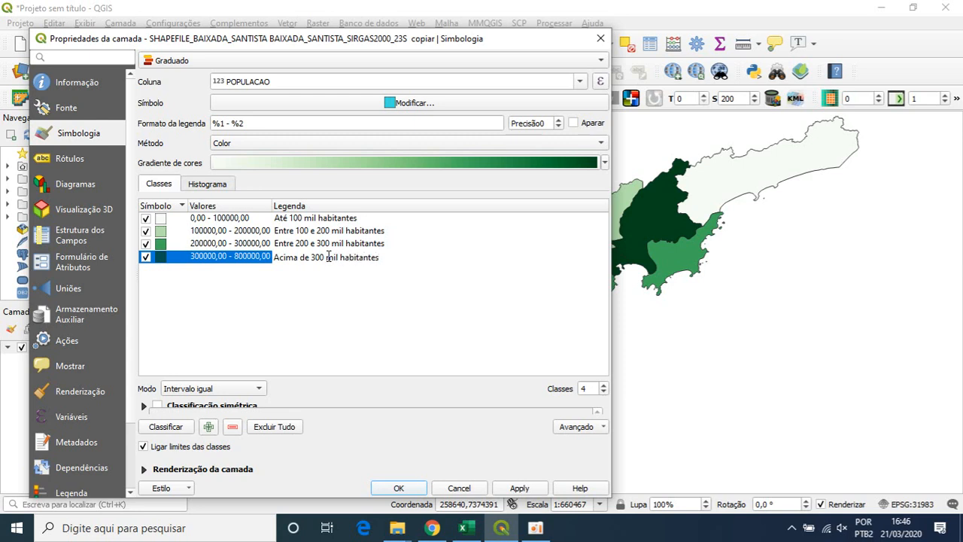
pyautogui.click(527, 489)
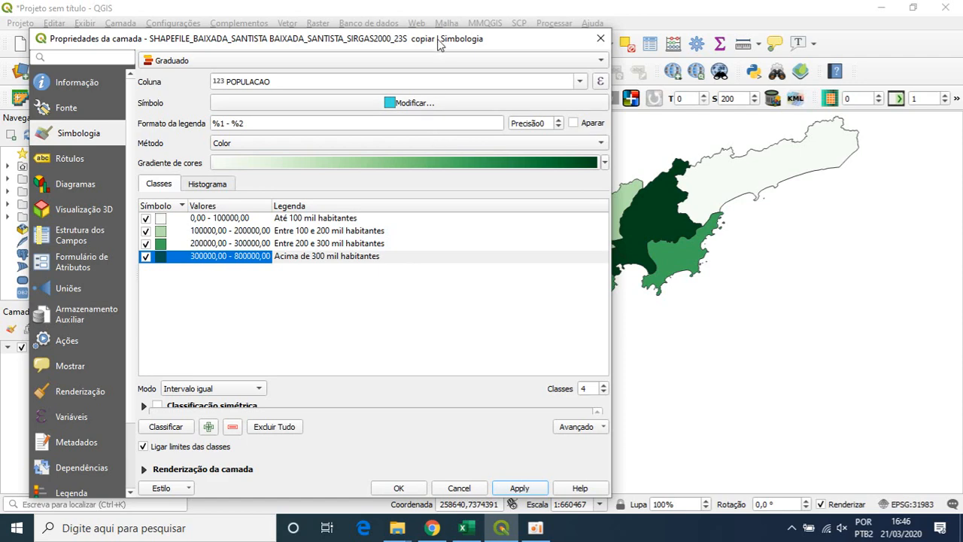
pyautogui.moveTo(439, 42); pyautogui.dragTo(630, 451)
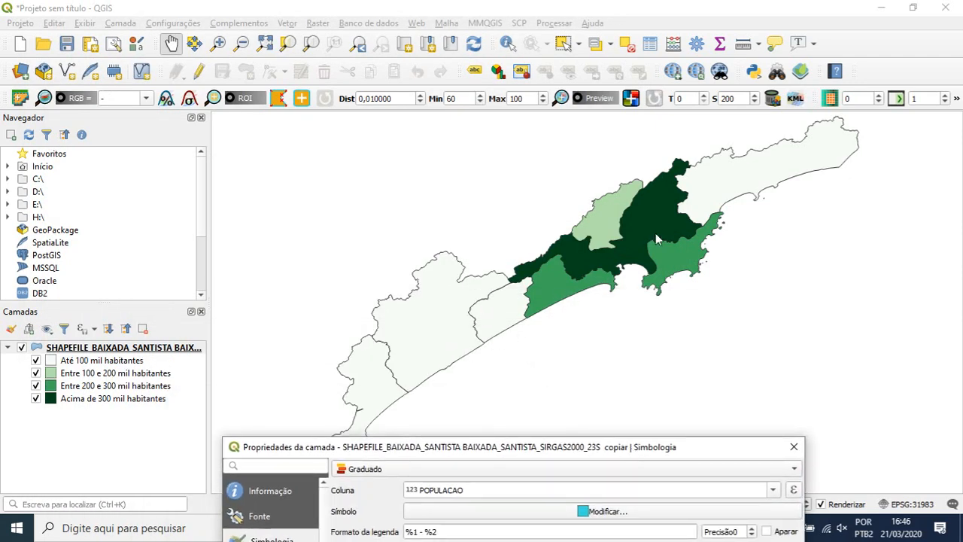
pyautogui.moveTo(552, 446); pyautogui.dragTo(496, 20)
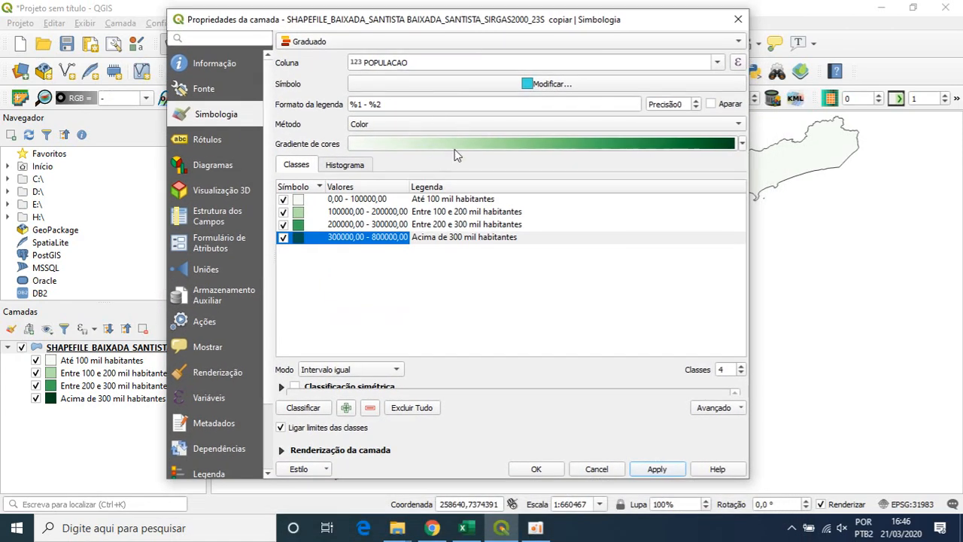
# - Delete the colour ramp's gradient stop at 13% and set the ramp's first colour to light green #dbffcb
pyautogui.click(479, 145)
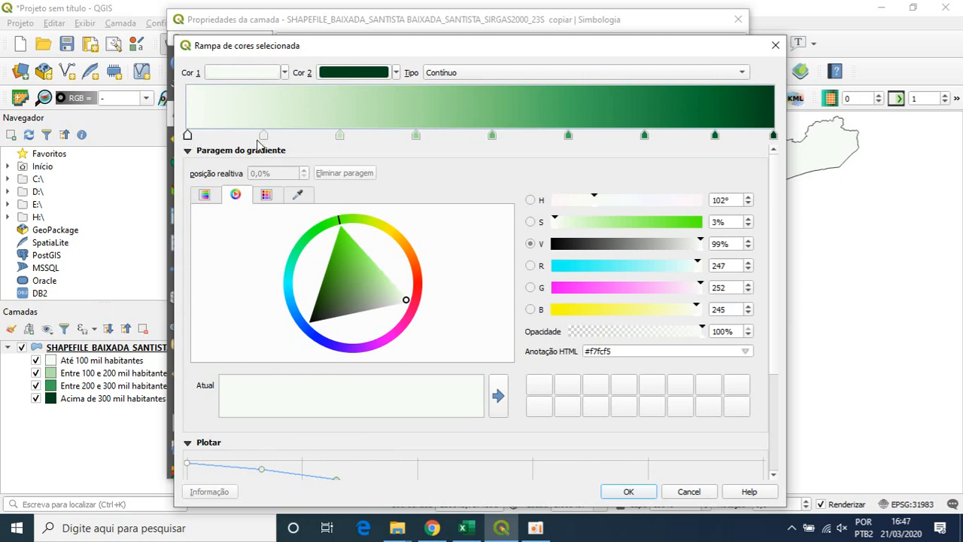
pyautogui.click(262, 139)
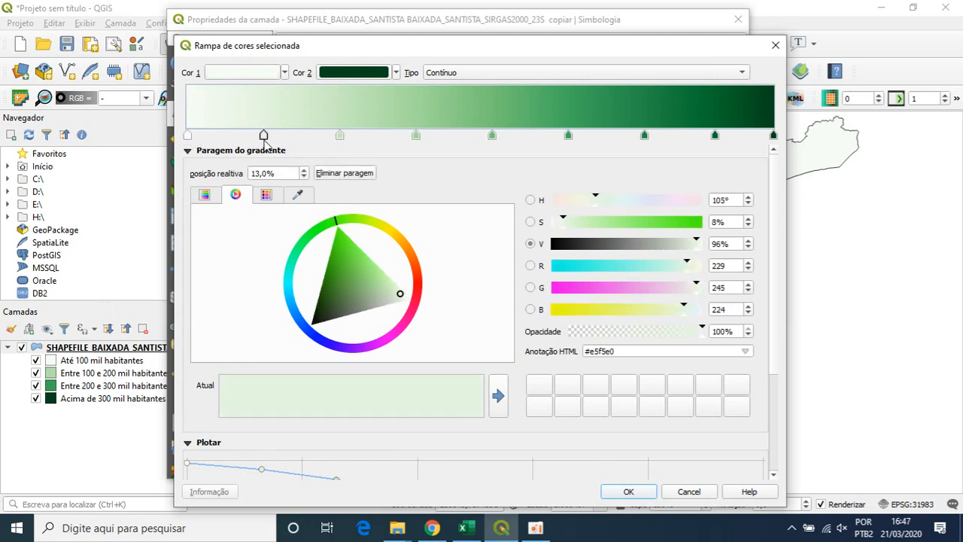
pyautogui.click(189, 136)
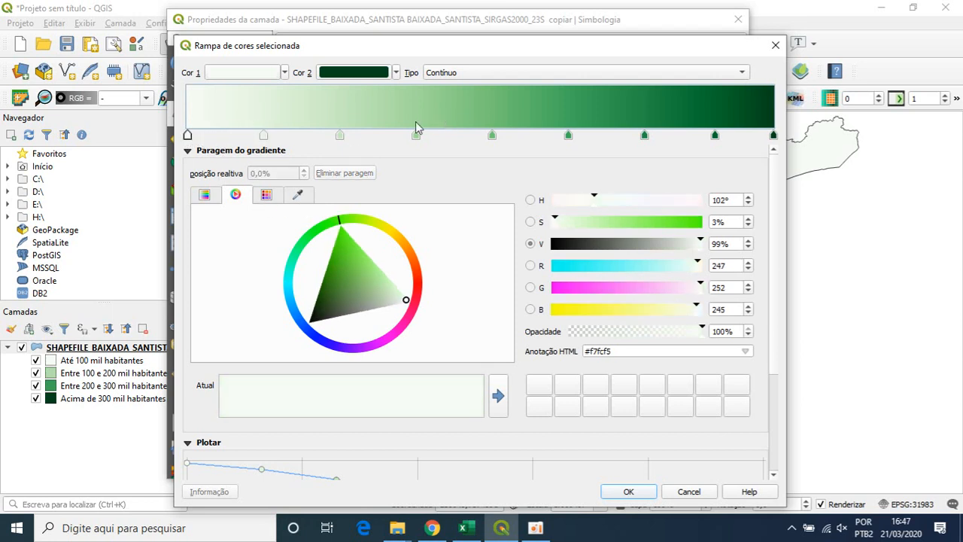
pyautogui.click(264, 136)
pyautogui.press('Delete')
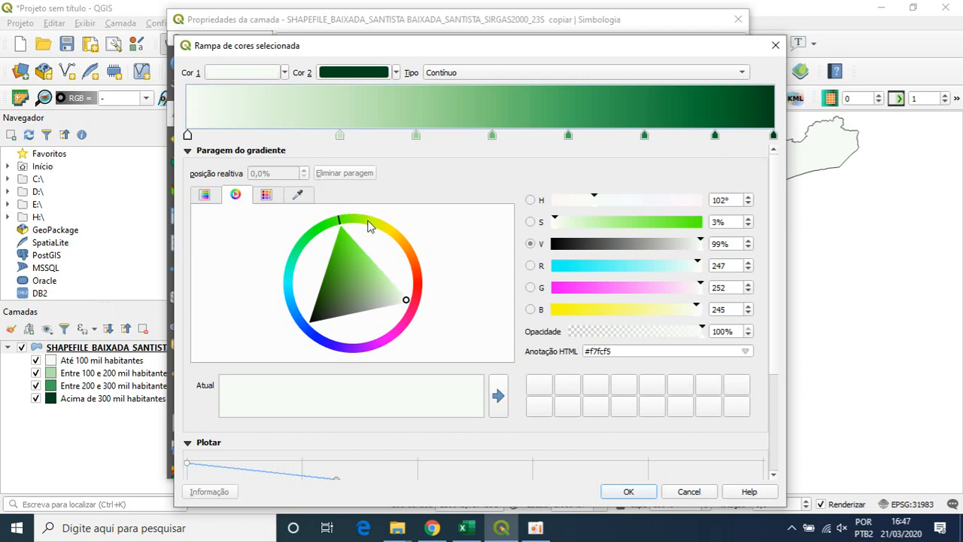
pyautogui.click(406, 300)
pyautogui.moveTo(406, 300)
pyautogui.mouseDown()
pyautogui.moveTo(383, 280)
pyautogui.moveTo(404, 286)
pyautogui.mouseUp()
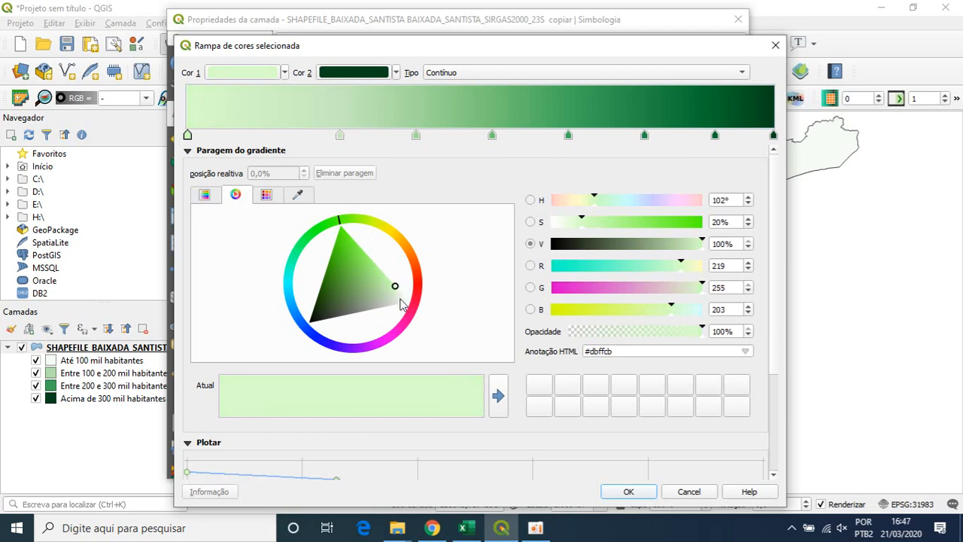
# - Delete the colour ramp's gradient stop at 26% and apply the adjusted green ramp to the layer
pyautogui.click(339, 135)
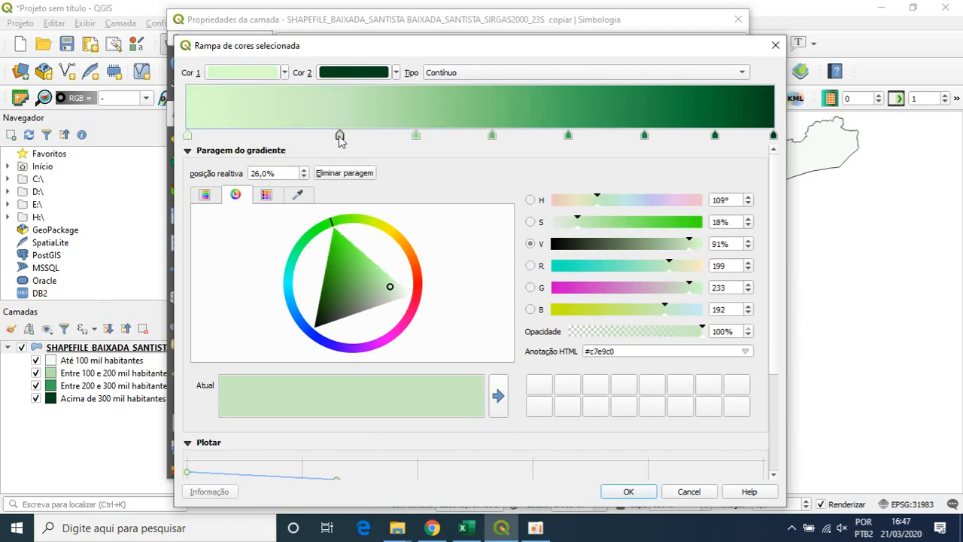
pyautogui.press('Delete')
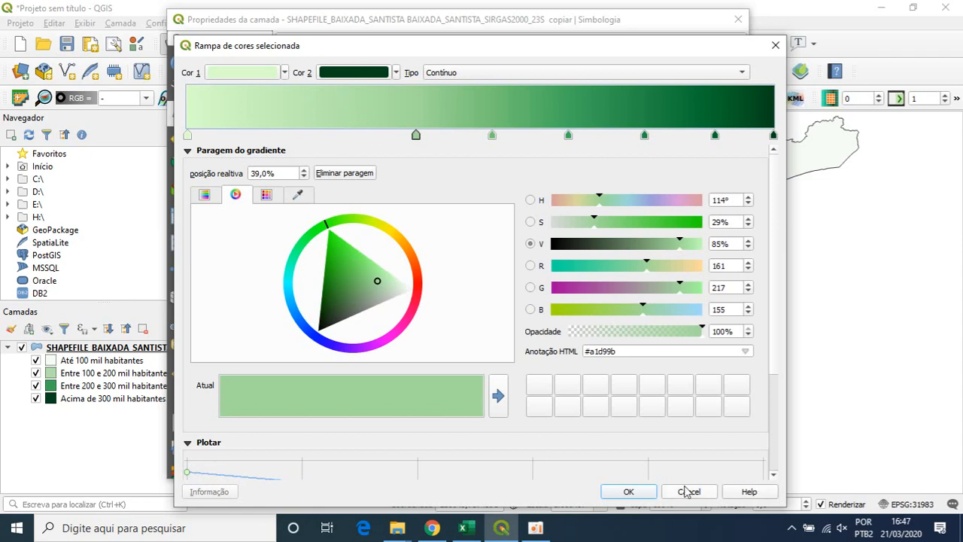
pyautogui.click(632, 490)
pyautogui.click(657, 469)
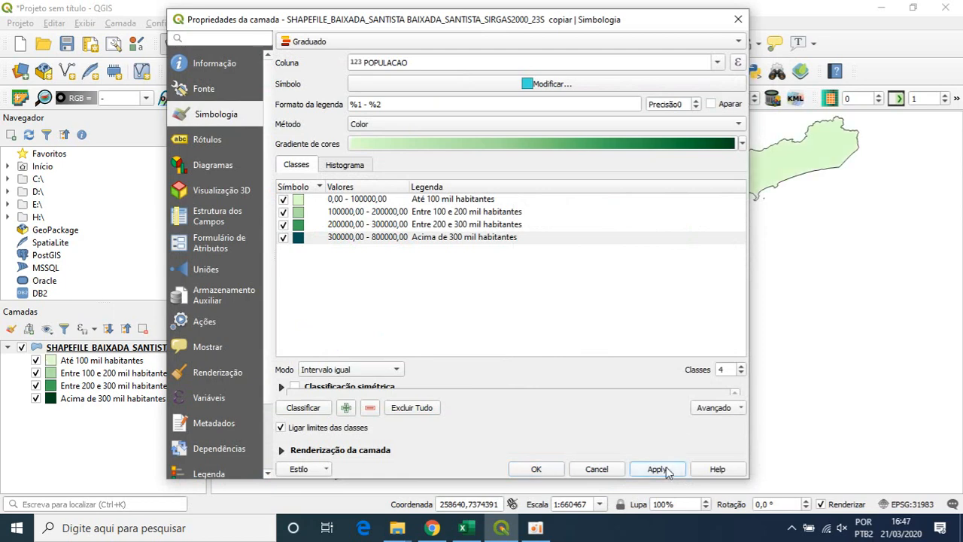
pyautogui.moveTo(662, 24)
pyautogui.mouseDown()
pyautogui.moveTo(747, 427)
pyautogui.moveTo(774, 411)
pyautogui.moveTo(666, 122)
pyautogui.moveTo(651, 32)
pyautogui.mouseUp()
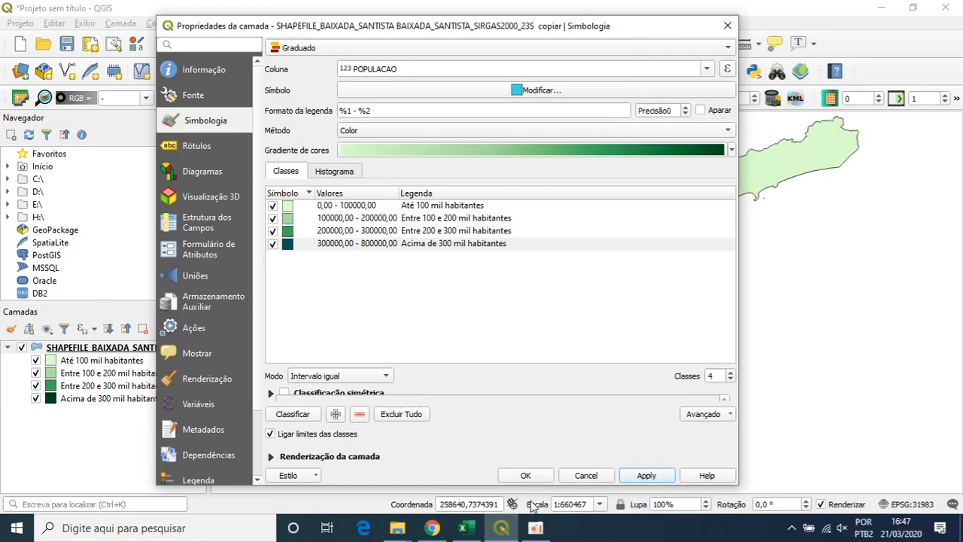
pyautogui.click(525, 474)
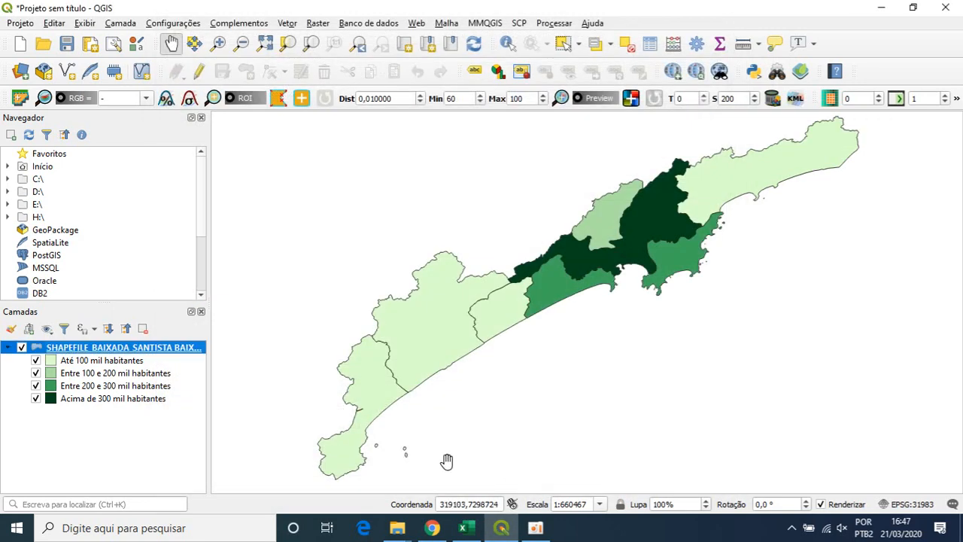
# - Duplicate the graduated Baixada Santista population layer and select the original layer
pyautogui.rightClick(155, 354)
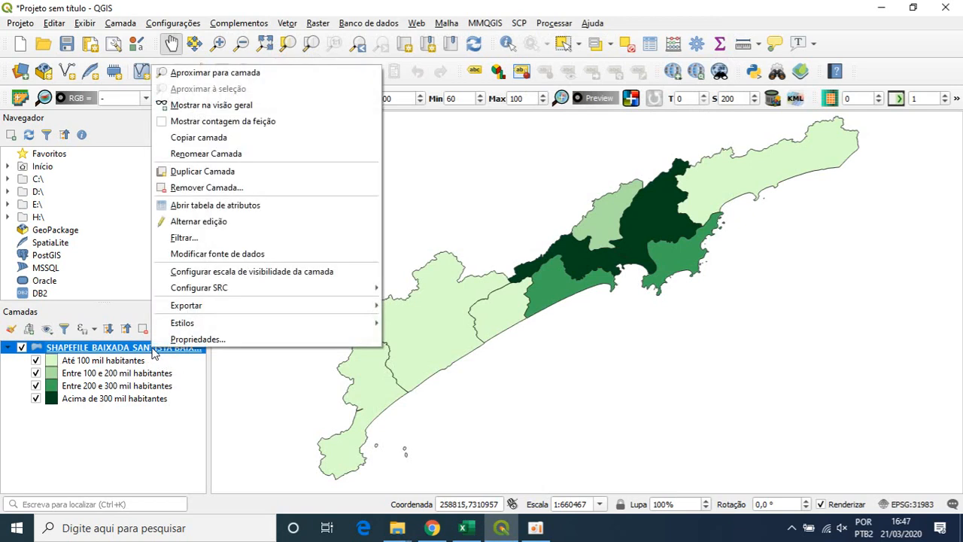
pyautogui.click(197, 171)
pyautogui.click(87, 348)
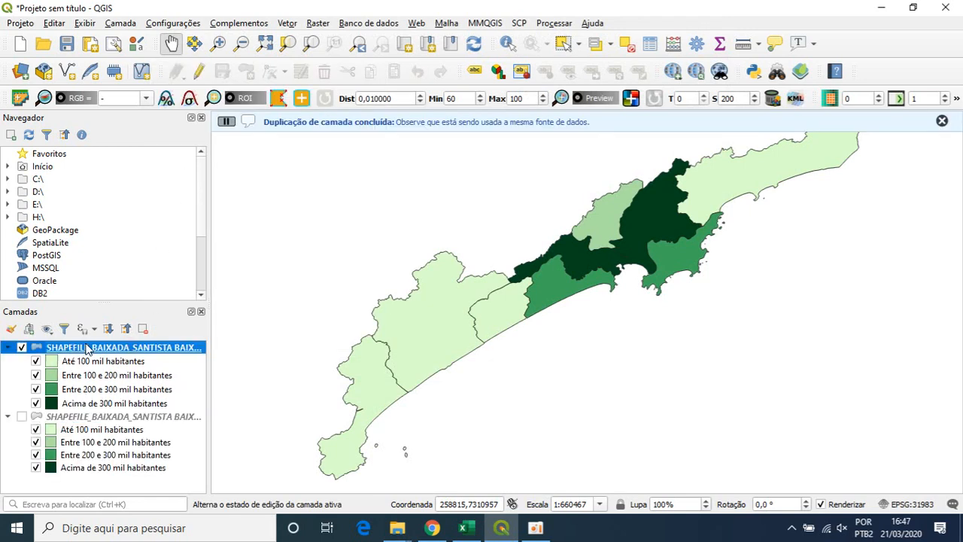
# - Open the duplicated layer's symbology, delete all its population classes, and set the graduated column to IDHM
pyautogui.rightClick(87, 348)
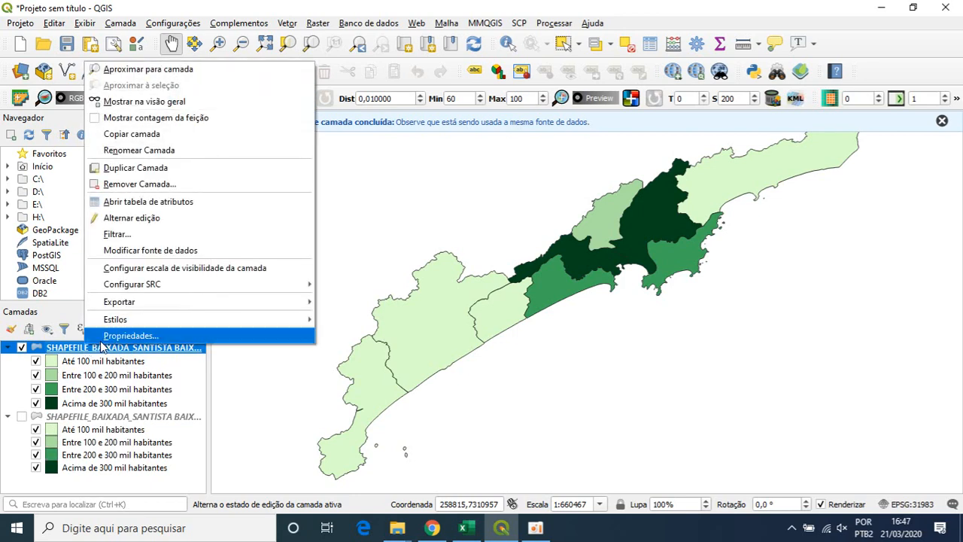
pyautogui.click(114, 345)
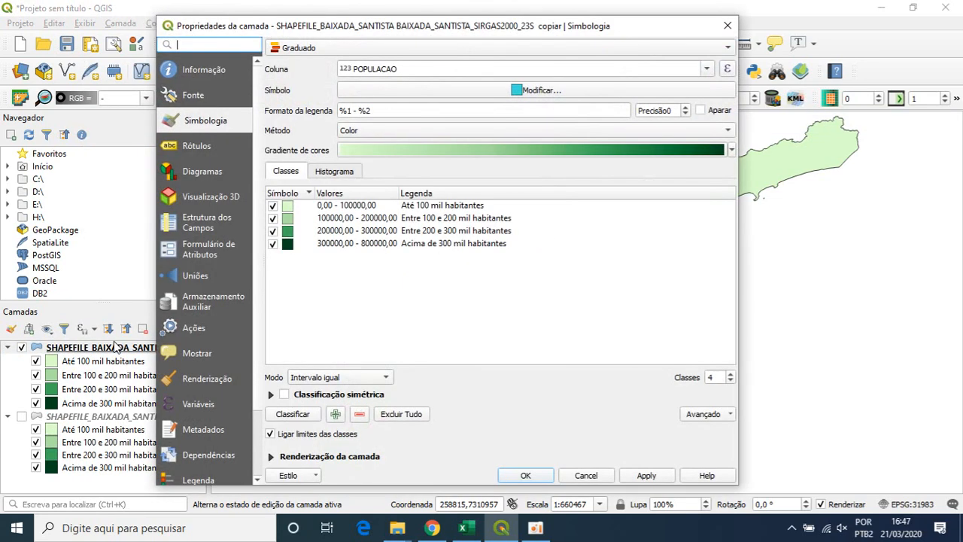
pyautogui.click(407, 415)
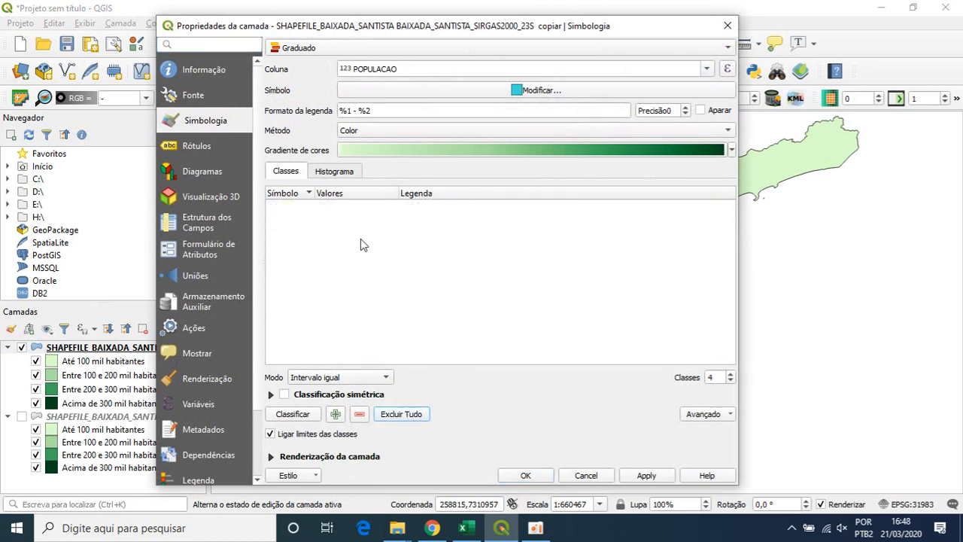
pyautogui.click(707, 73)
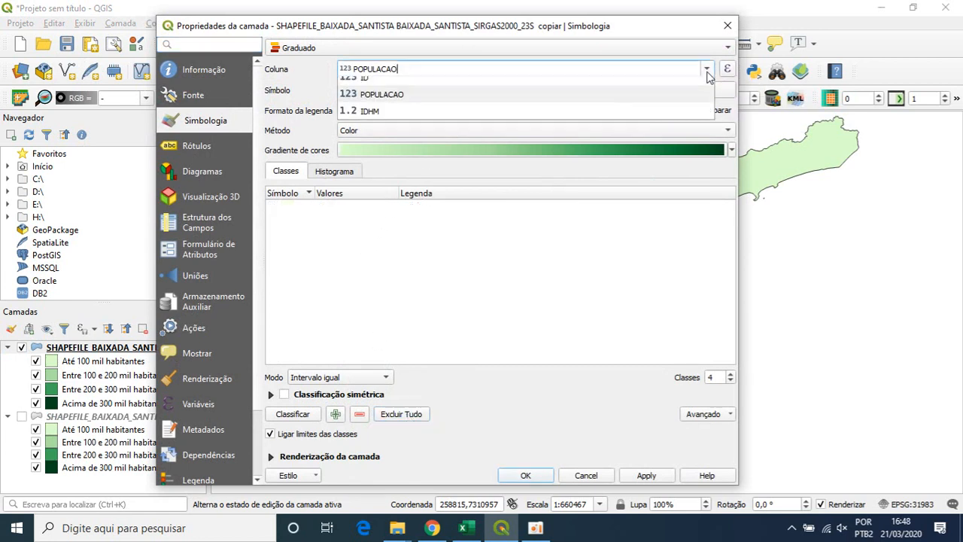
pyautogui.click(410, 122)
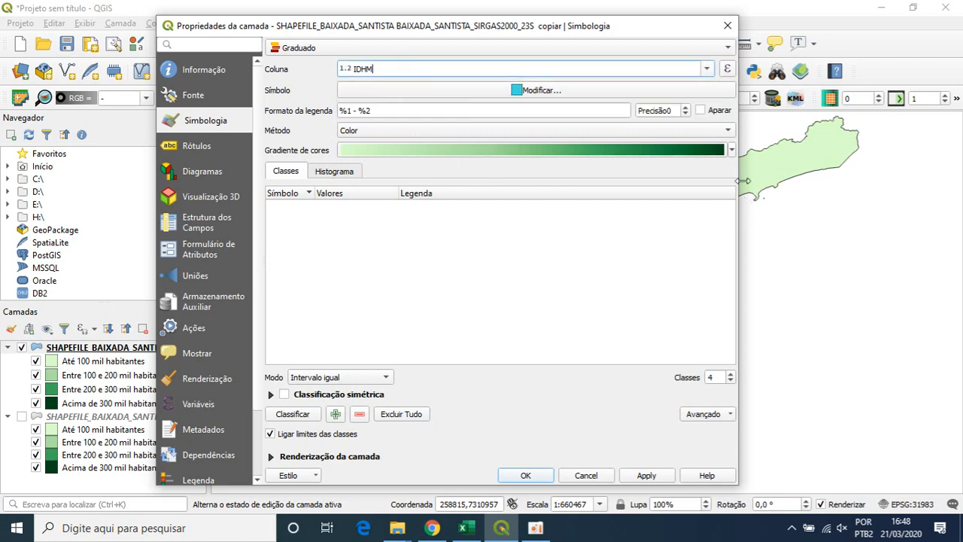
# - Classify IDHM into five equal-interval classes with the Spectral colour ramp and apply the symbology to the layer
pyautogui.click(731, 150)
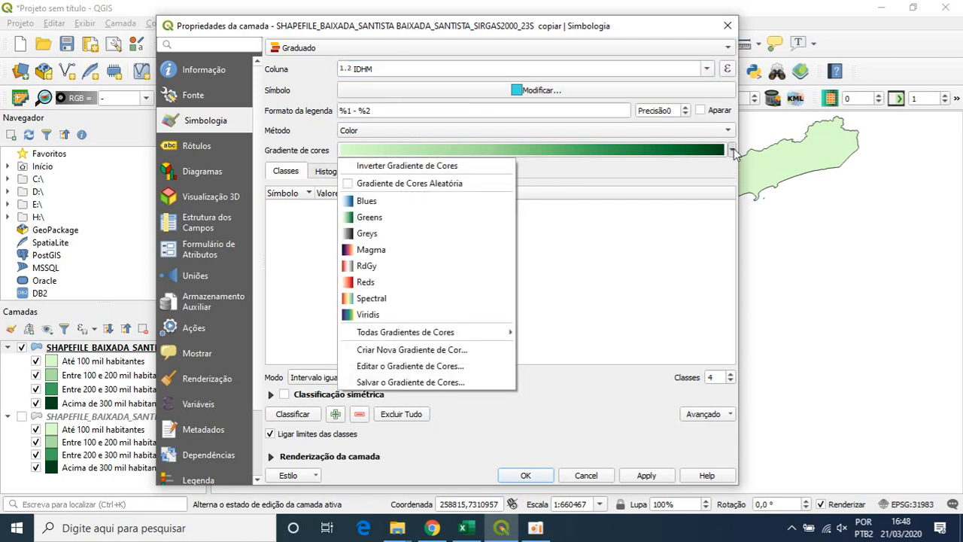
pyautogui.click(391, 298)
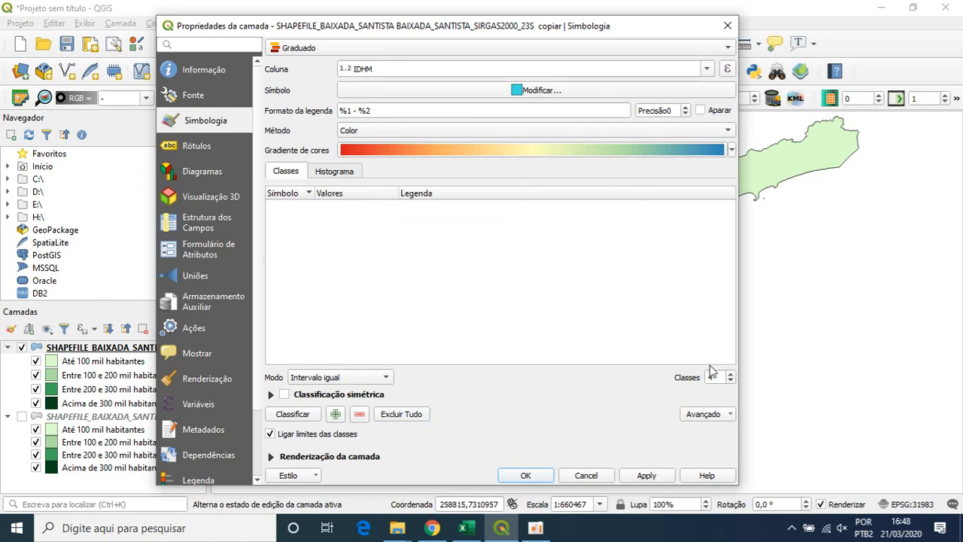
pyautogui.click(730, 374)
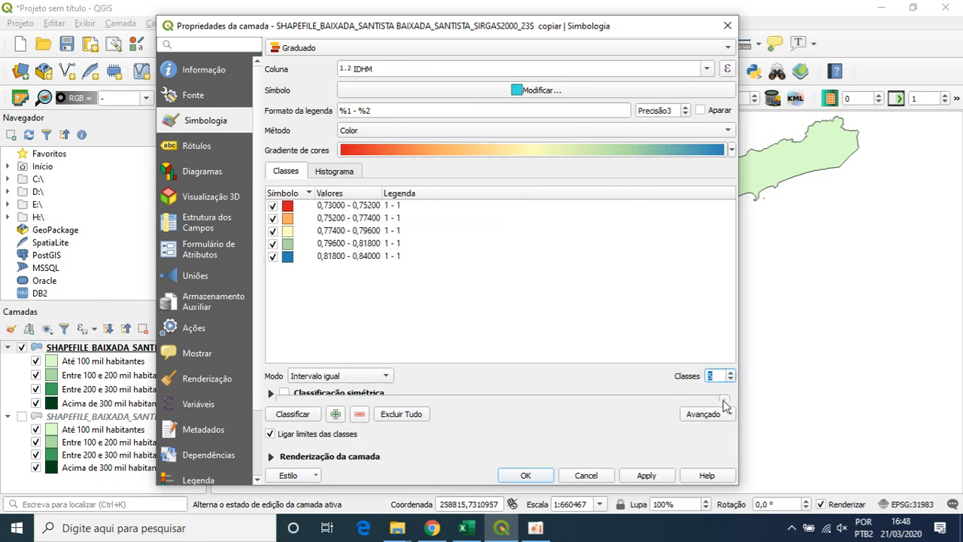
pyautogui.click(317, 413)
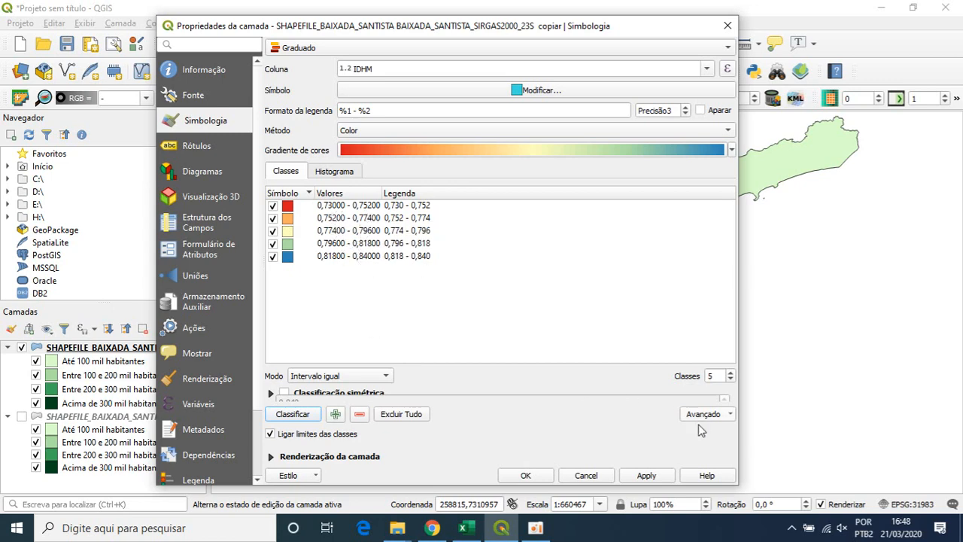
pyautogui.click(644, 475)
pyautogui.moveTo(571, 28); pyautogui.dragTo(567, 60)
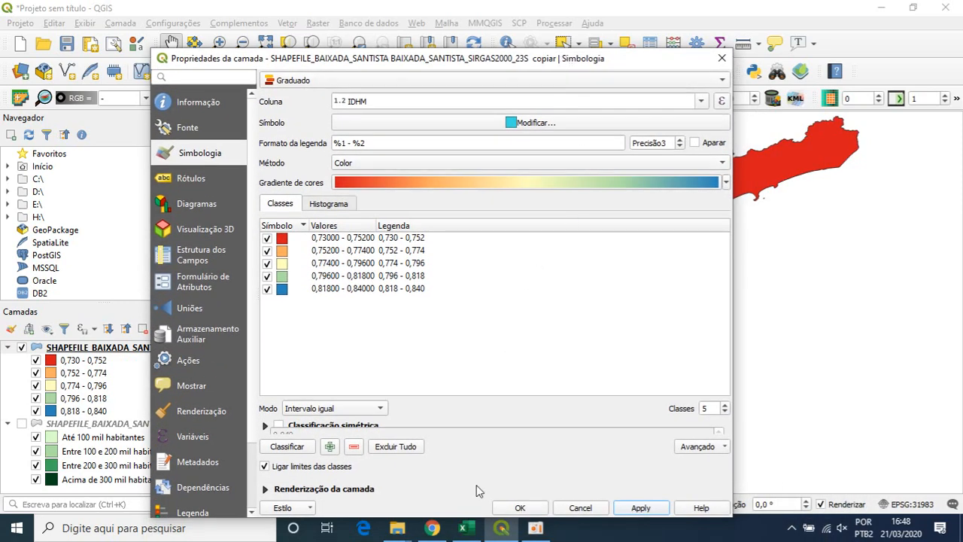
# - Switch to the Atlas Brasil IDHM page in Chrome and examine the municipal human development ranges
pyautogui.click(442, 530)
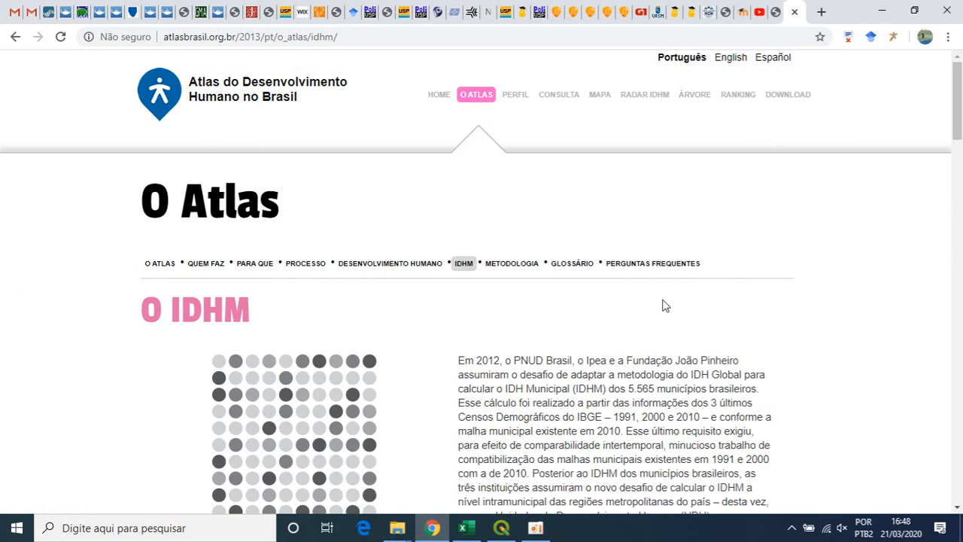
pyautogui.scroll(-1, 727, 261)
pyautogui.scroll(-1, 727, 261)
pyautogui.scroll(-6, 672, 257)
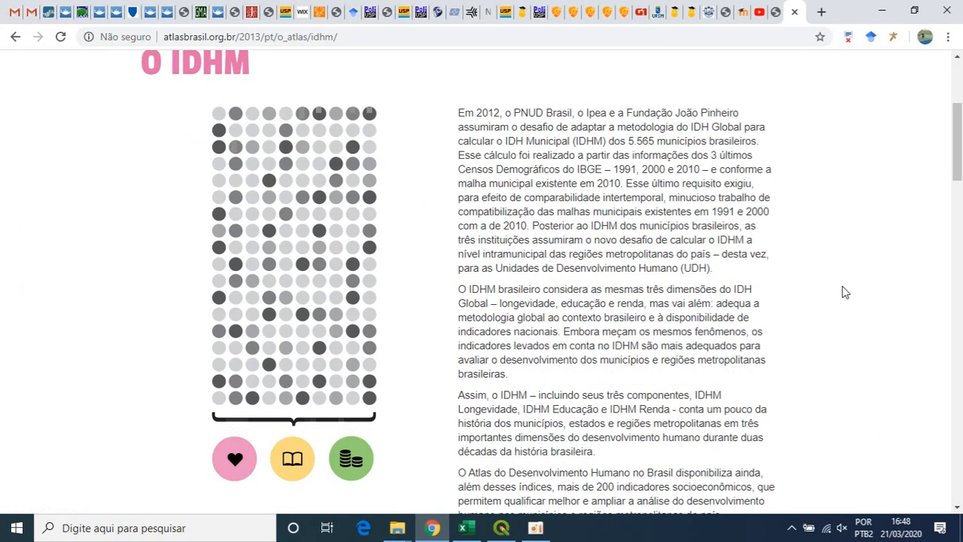
pyautogui.scroll(-17, 623, 238)
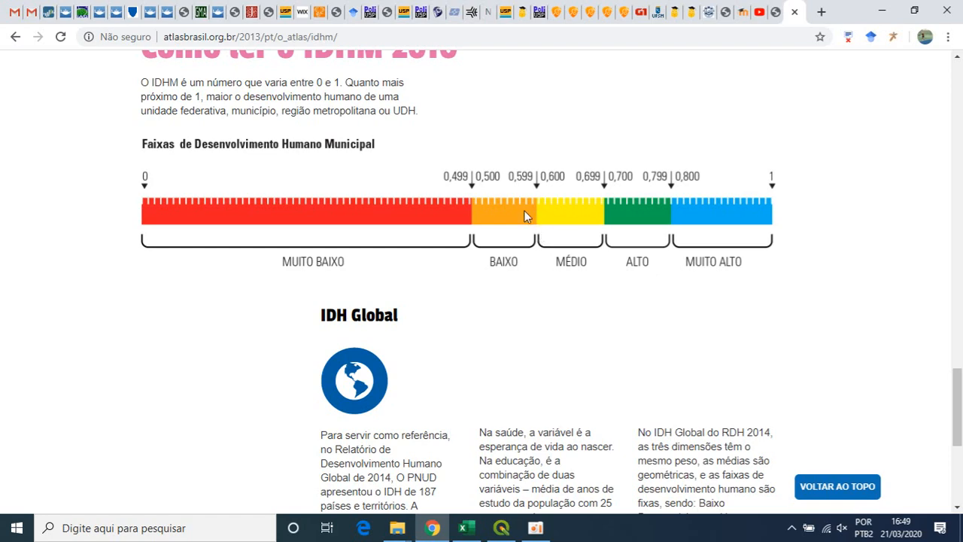
# - Return to QGIS and set the first IDHM class's lower limit to 0 and upper limit to 0,5
pyautogui.click(501, 527)
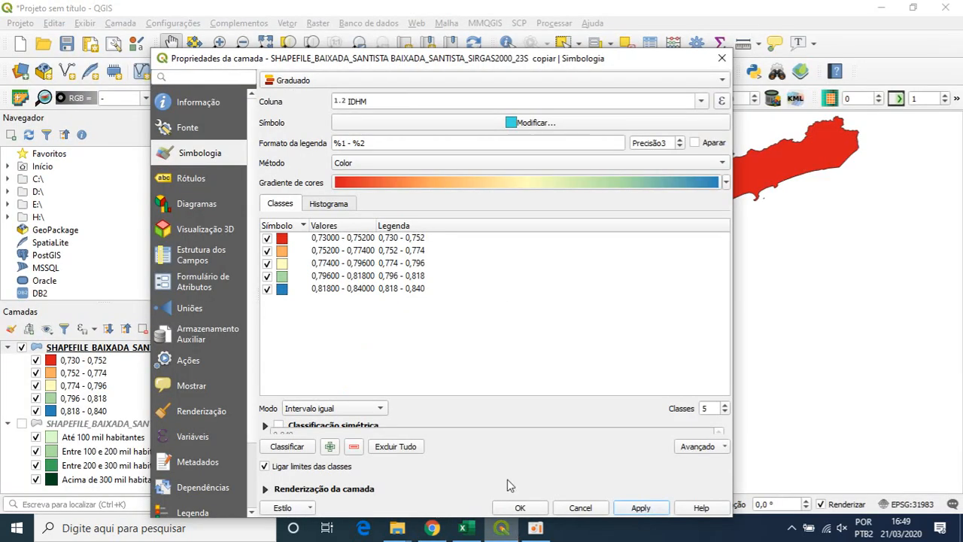
pyautogui.doubleClick(340, 240)
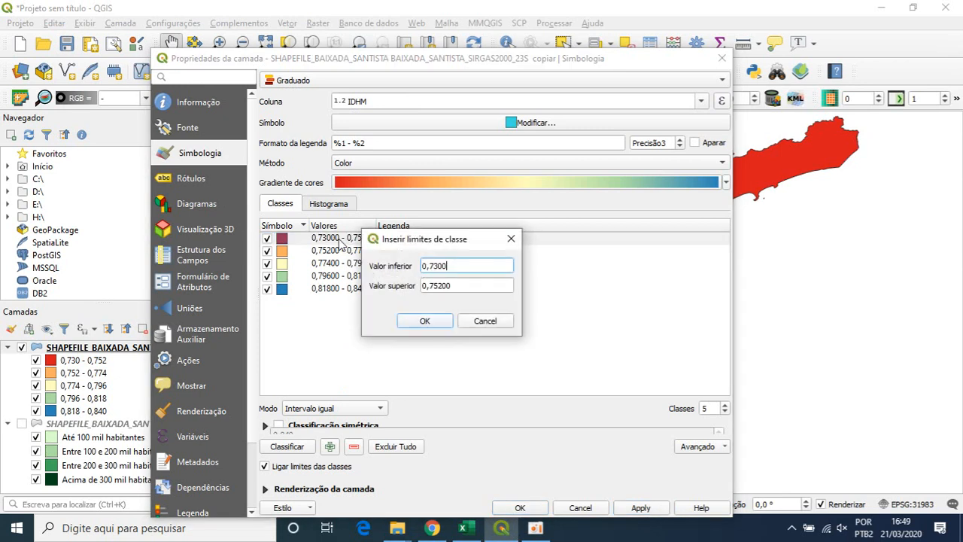
pyautogui.press('BackSpace')
pyautogui.press('BackSpace')
pyautogui.press('BackSpace')
pyautogui.press('BackSpace')
pyautogui.press('BackSpace')
pyautogui.press('BackSpace')
pyautogui.write('0')
pyautogui.press('Tab')
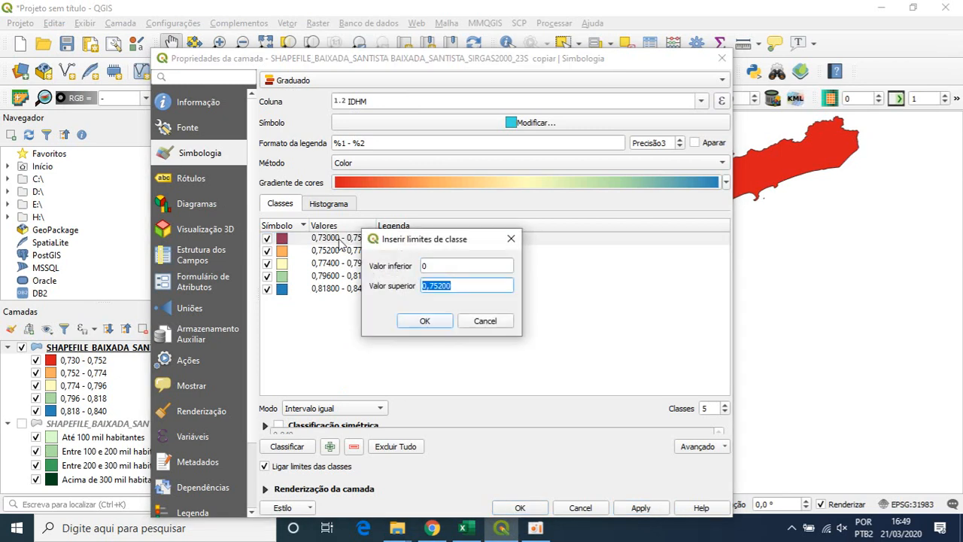
pyautogui.write('0,5')
pyautogui.click(411, 322)
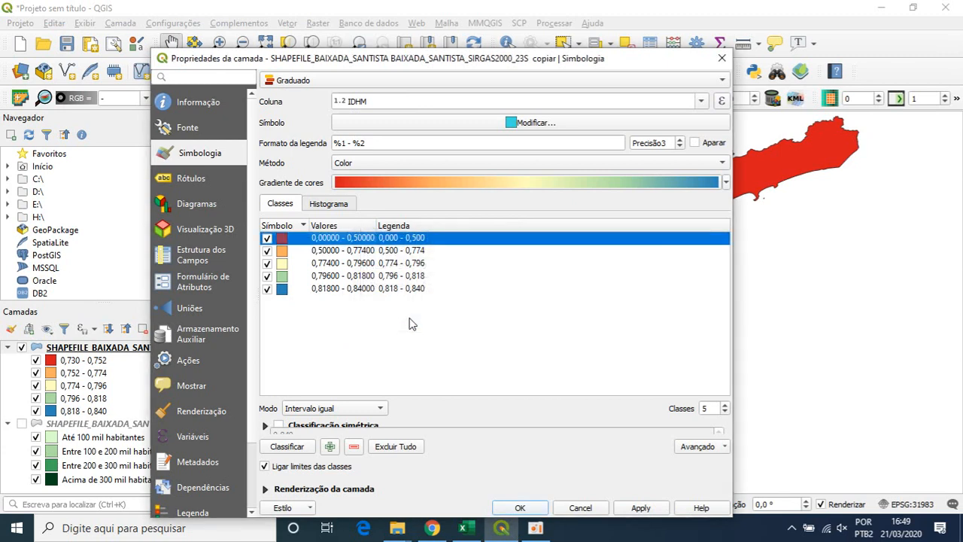
# - Change the first class's legend label to "Muito Baixo"
pyautogui.doubleClick(402, 238)
pyautogui.write('Muito')
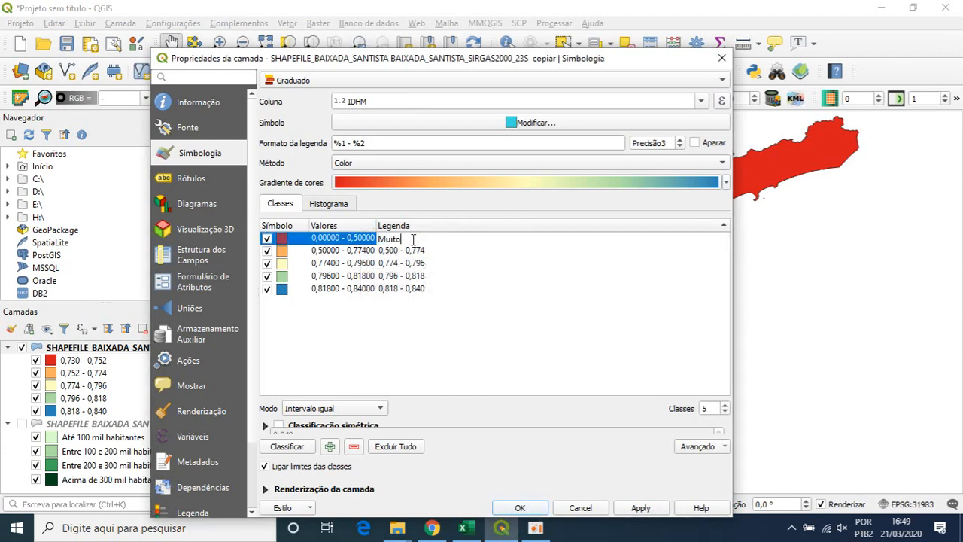
pyautogui.write(' Baixo')
# - Set the second class's upper limit to 0,6 and change its legend label to "Baixo"
pyautogui.doubleClick(354, 251)
pyautogui.click(444, 286)
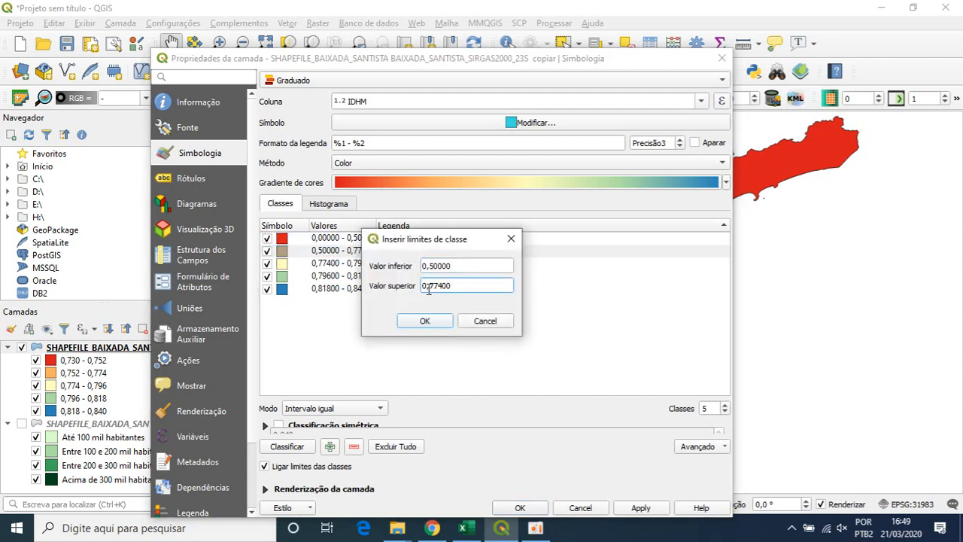
pyautogui.doubleClick(436, 286)
pyautogui.write('0,6')
pyautogui.click(425, 322)
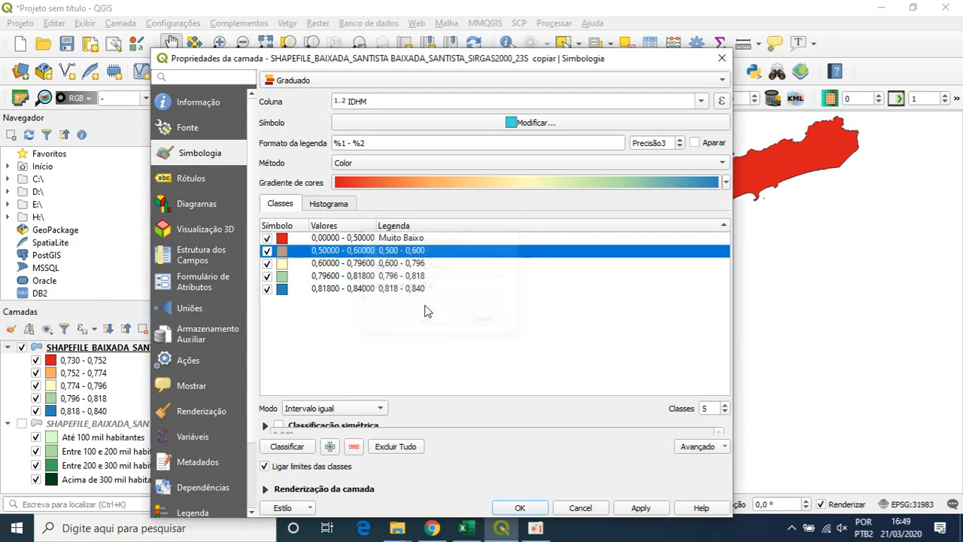
pyautogui.doubleClick(414, 253)
pyautogui.write('Baix')
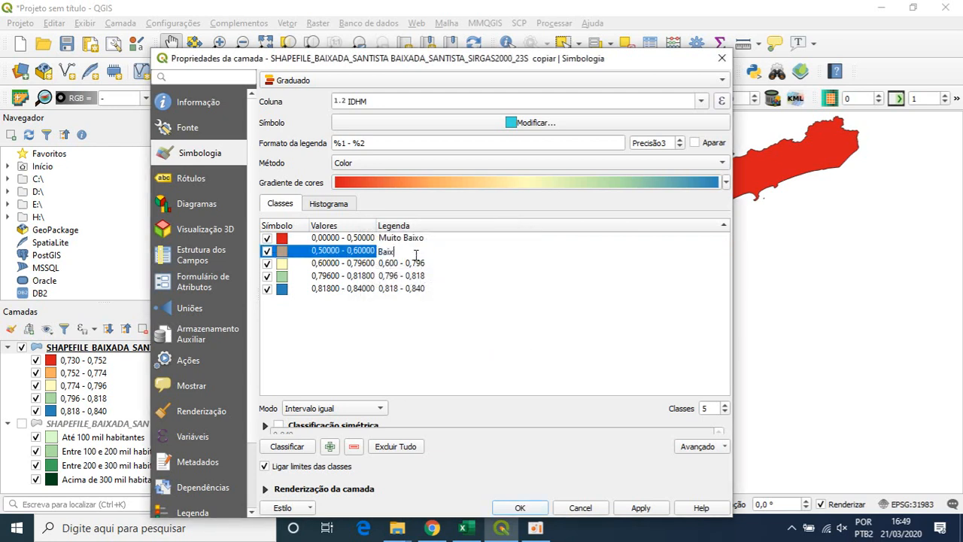
pyautogui.write('o')
# - Set the third class's upper limit to 0,7 and change its legend label to "Médio"
pyautogui.doubleClick(353, 263)
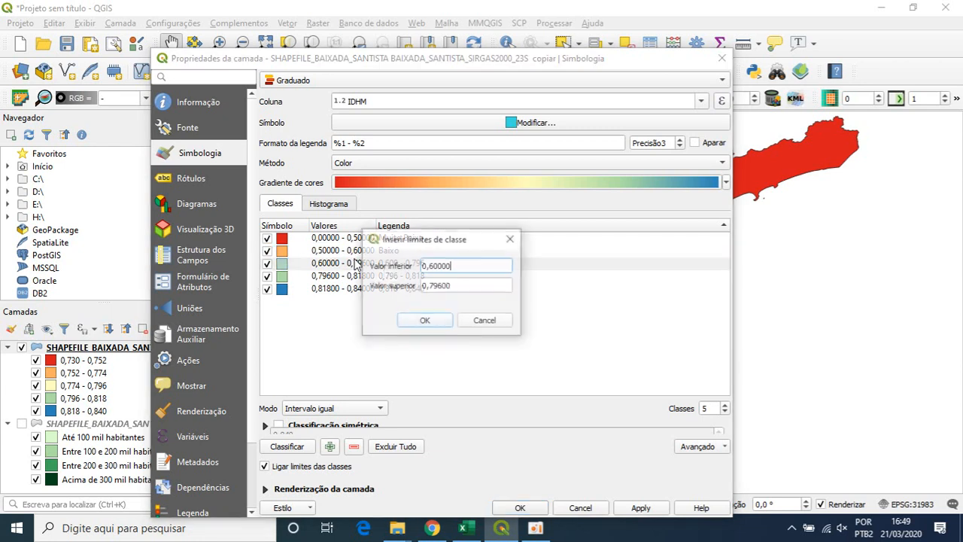
pyautogui.click(434, 284)
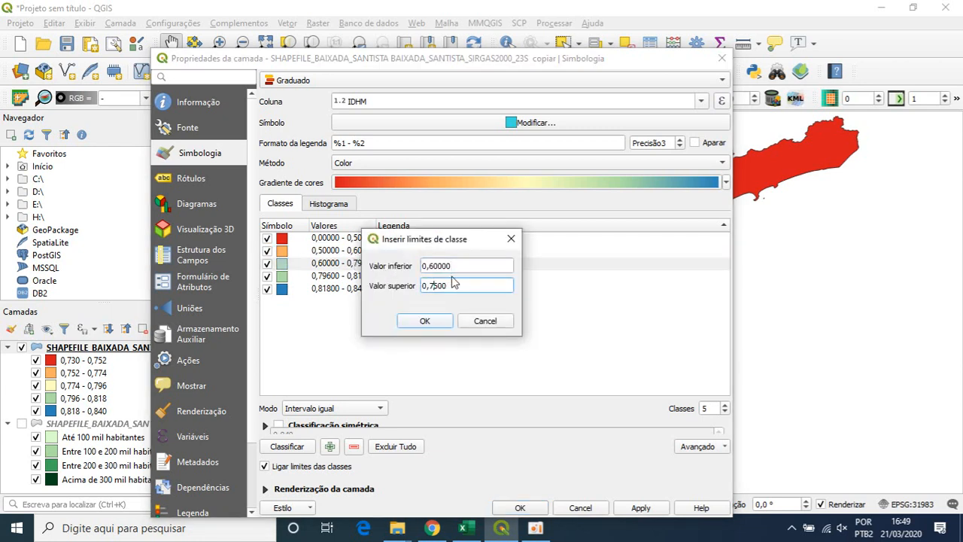
pyautogui.press('Return')
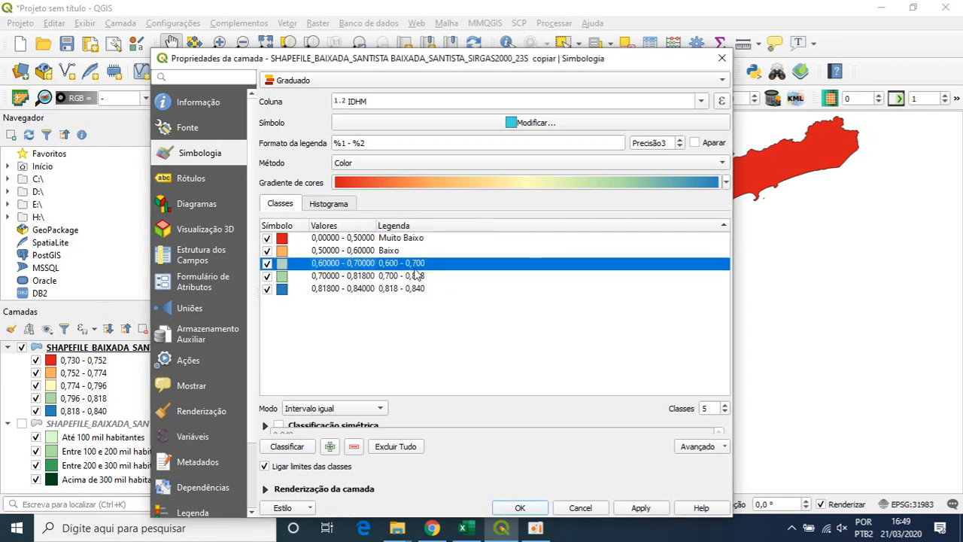
pyautogui.doubleClick(418, 264)
pyautogui.write('Médio')
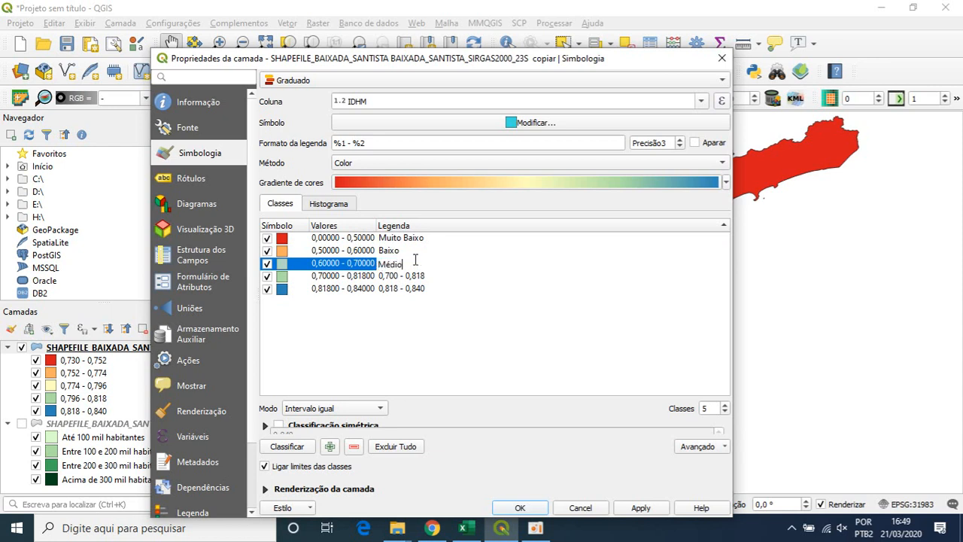
# - Set the fourth class's upper limit to 0,8 and change its legend label to "Alto"
pyautogui.doubleClick(336, 277)
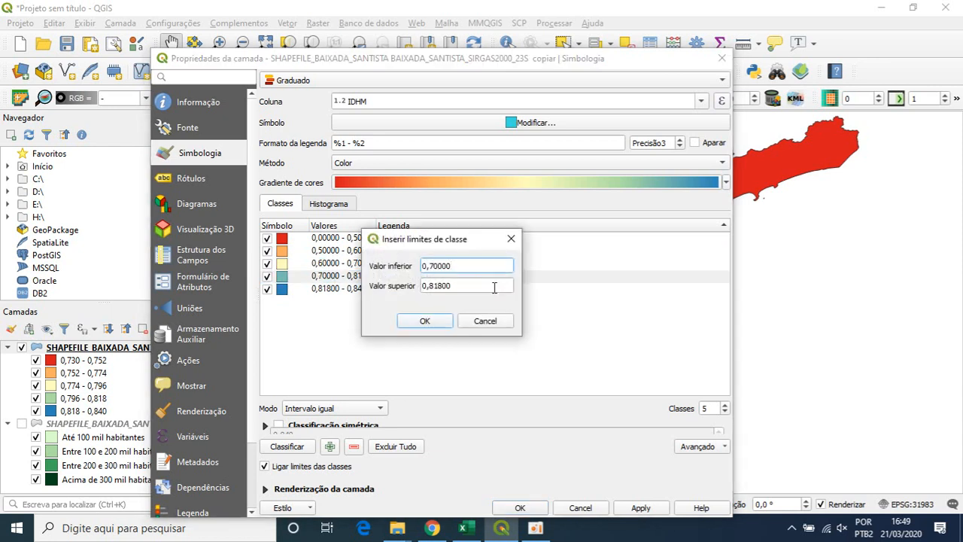
pyautogui.moveTo(434, 285); pyautogui.dragTo(439, 285)
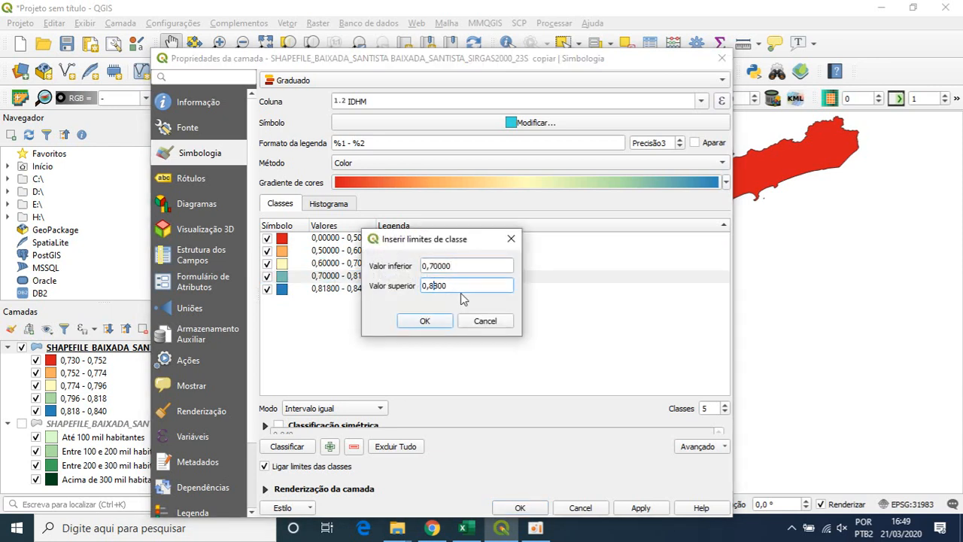
pyautogui.click(425, 320)
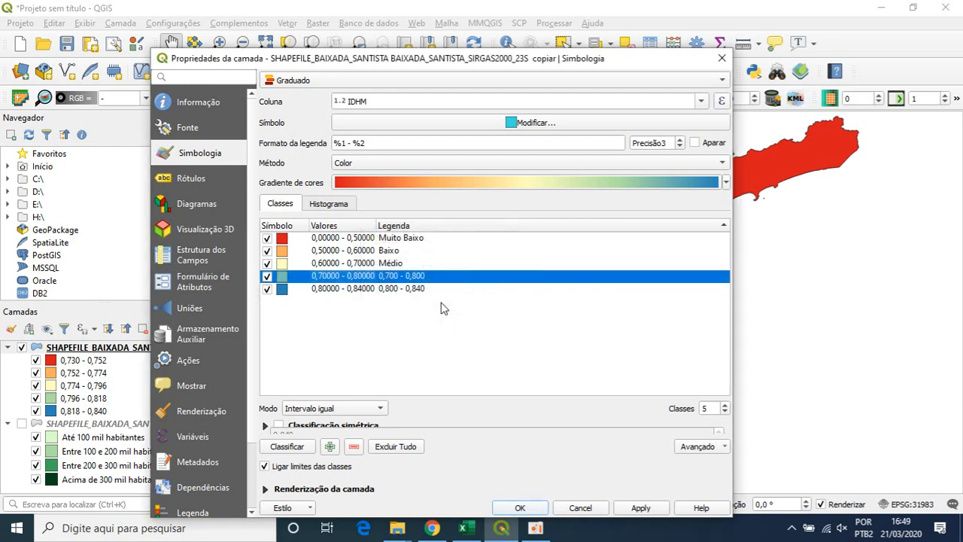
pyautogui.doubleClick(414, 277)
pyautogui.write('Alto')
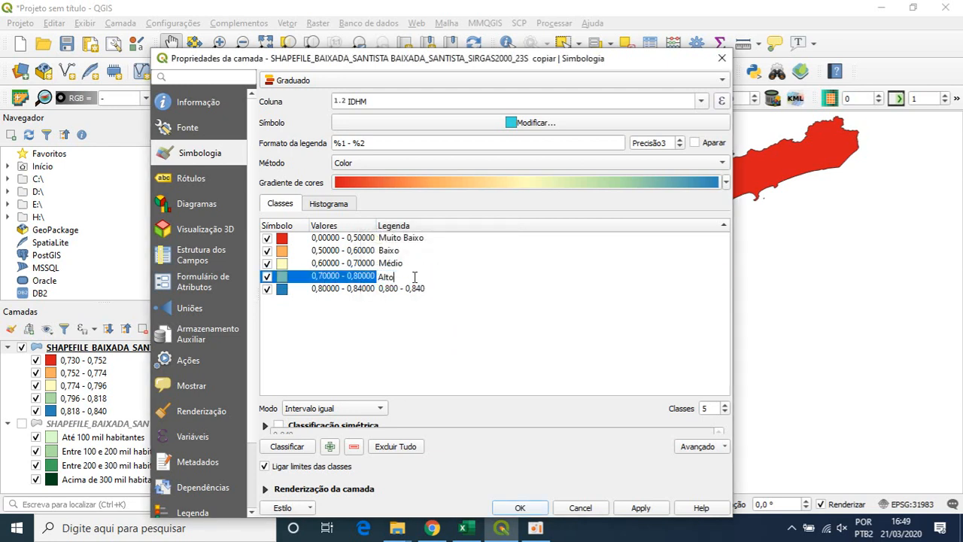
# - Set the fifth class's upper limit to 1, label it "Muito Alto", and apply the symbology to the layer
pyautogui.doubleClick(325, 290)
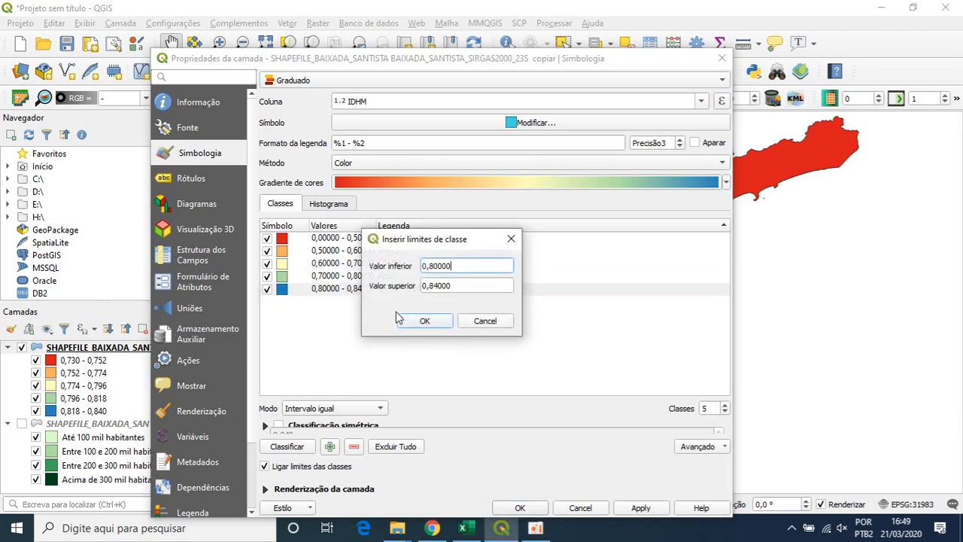
pyautogui.moveTo(467, 292); pyautogui.dragTo(403, 293)
pyautogui.write('1')
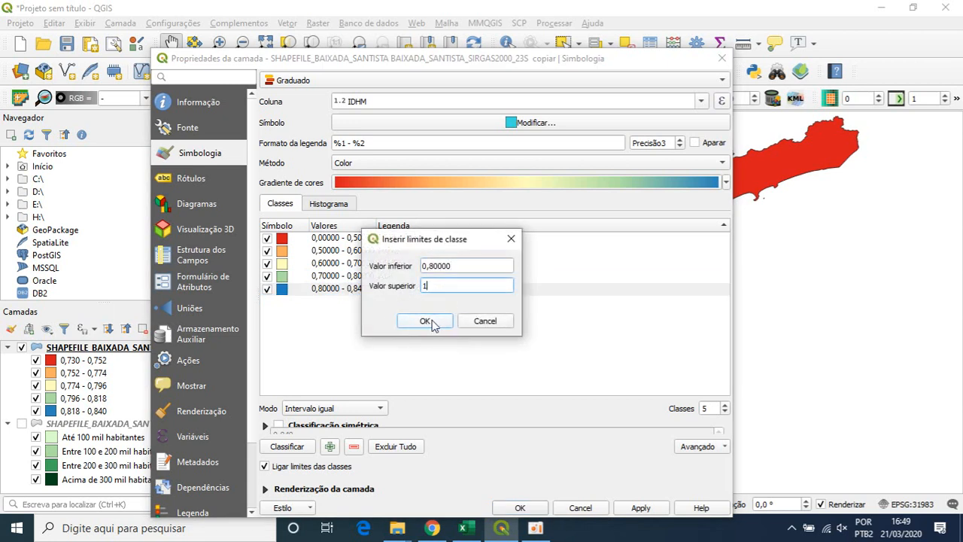
pyautogui.click(425, 320)
pyautogui.doubleClick(416, 291)
pyautogui.write('Muito Alto')
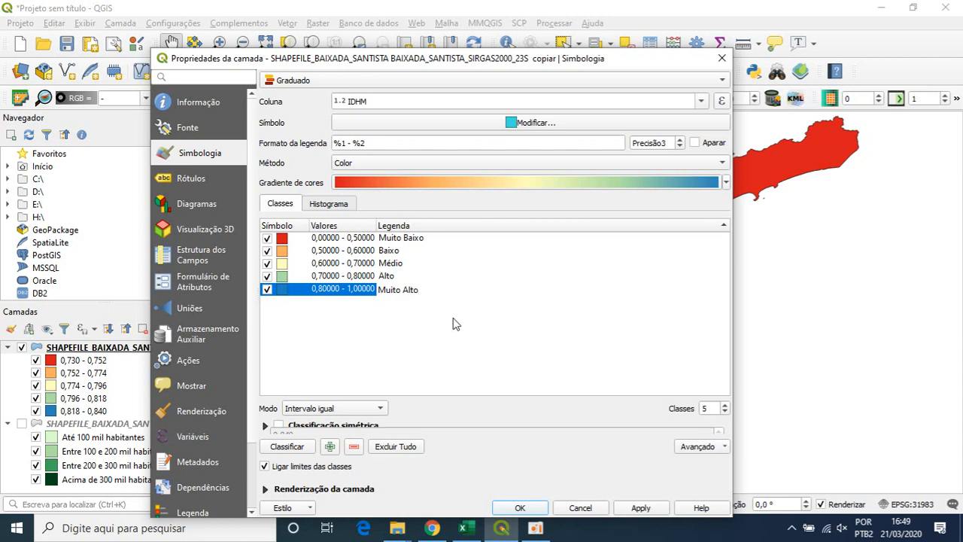
pyautogui.click(529, 367)
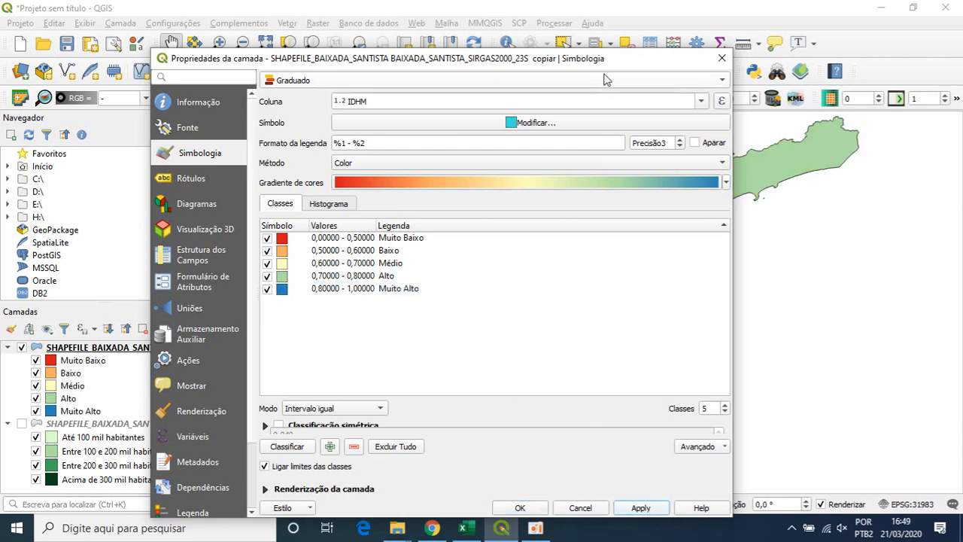
# - Consult the colours of the IDHM ranges on the Atlas Brasil page in Chrome, and return to QGIS
pyautogui.moveTo(609, 57); pyautogui.dragTo(647, 66)
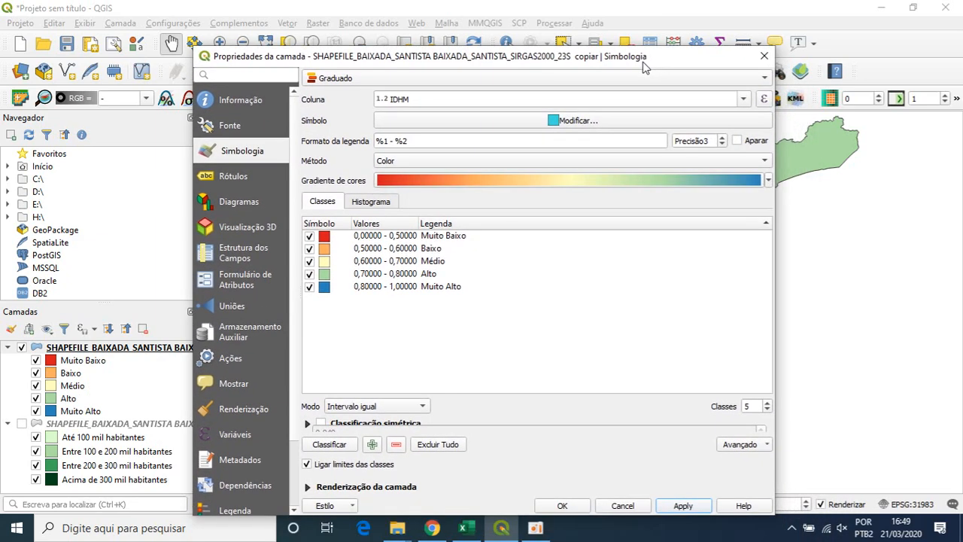
pyautogui.click(432, 529)
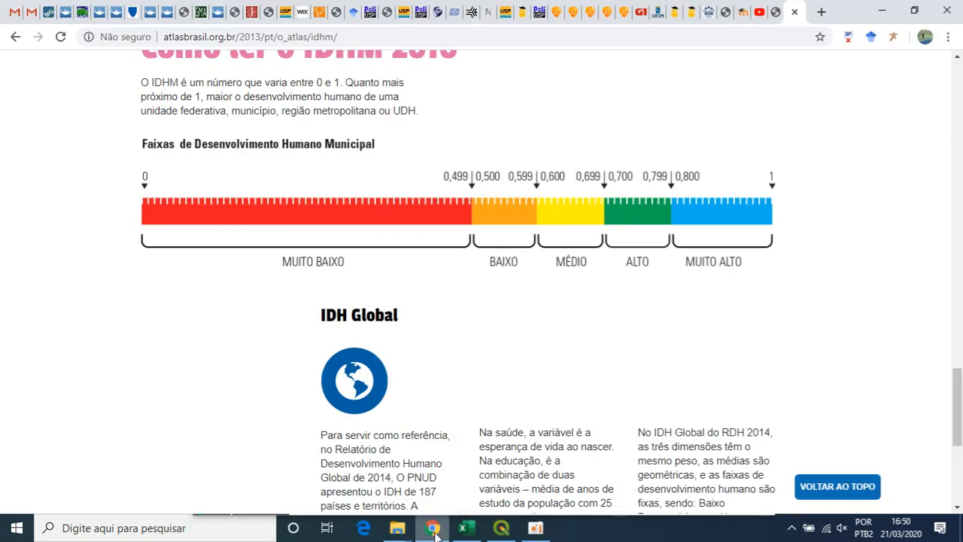
pyautogui.moveTo(433, 528)
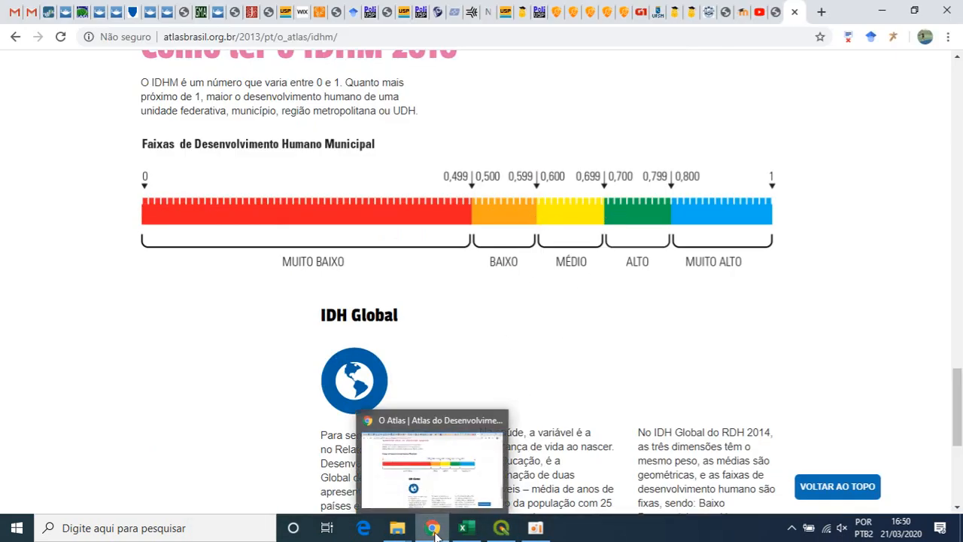
pyautogui.click(501, 528)
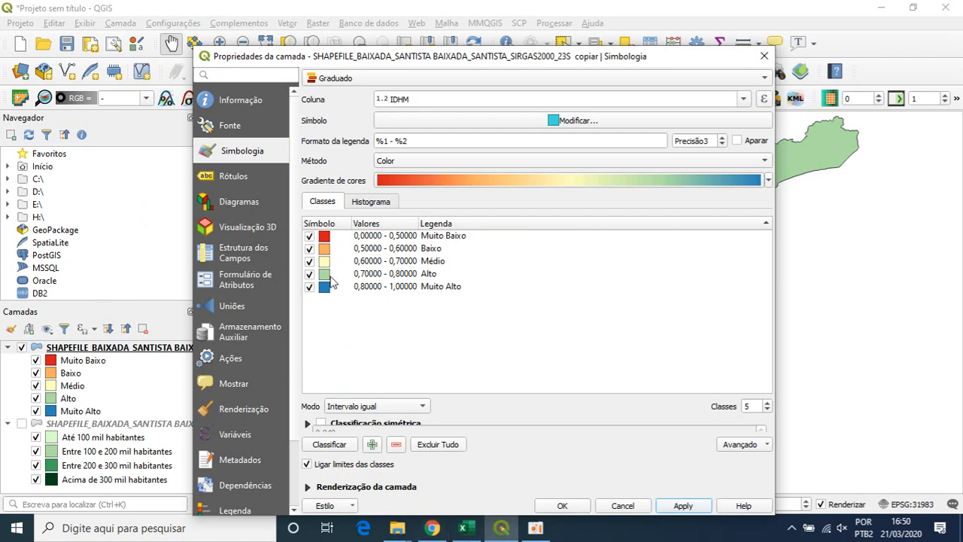
# - Change the simple fill colour of the "Baixo" class to a saturated orange
pyautogui.doubleClick(325, 248)
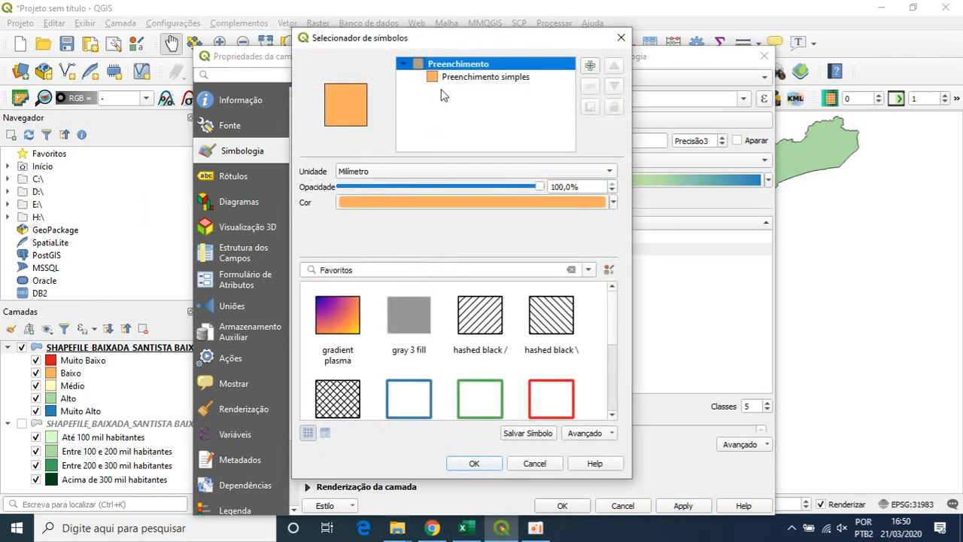
pyautogui.click(629, 40)
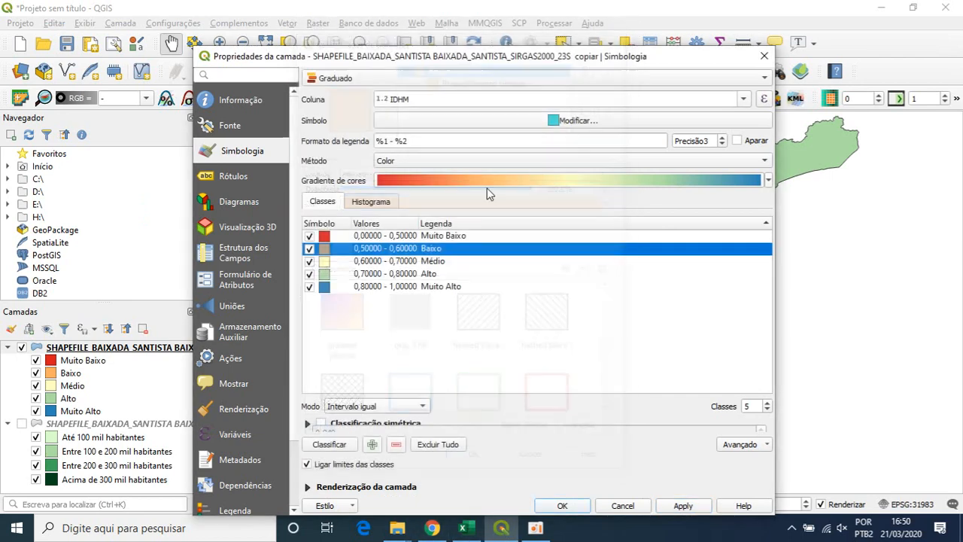
pyautogui.doubleClick(327, 252)
pyautogui.click(474, 100)
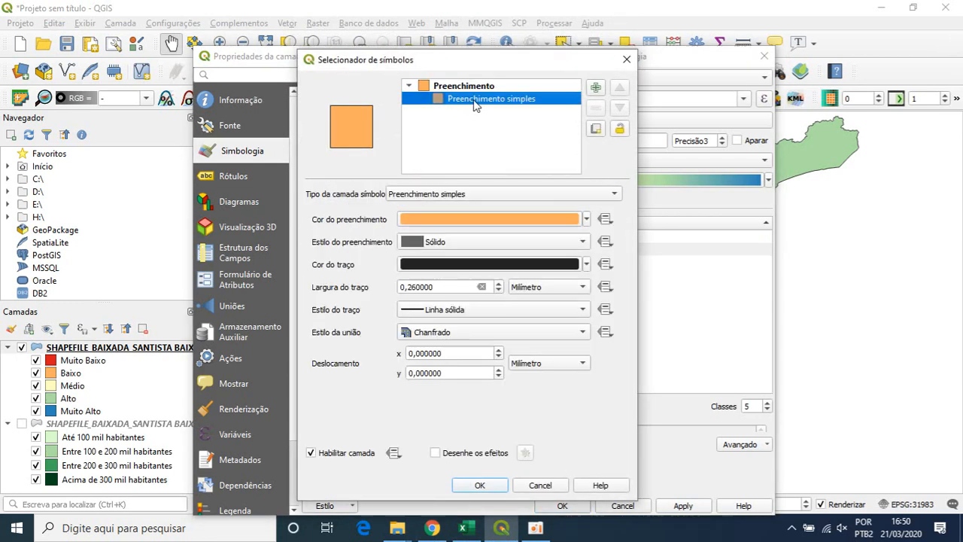
pyautogui.click(587, 219)
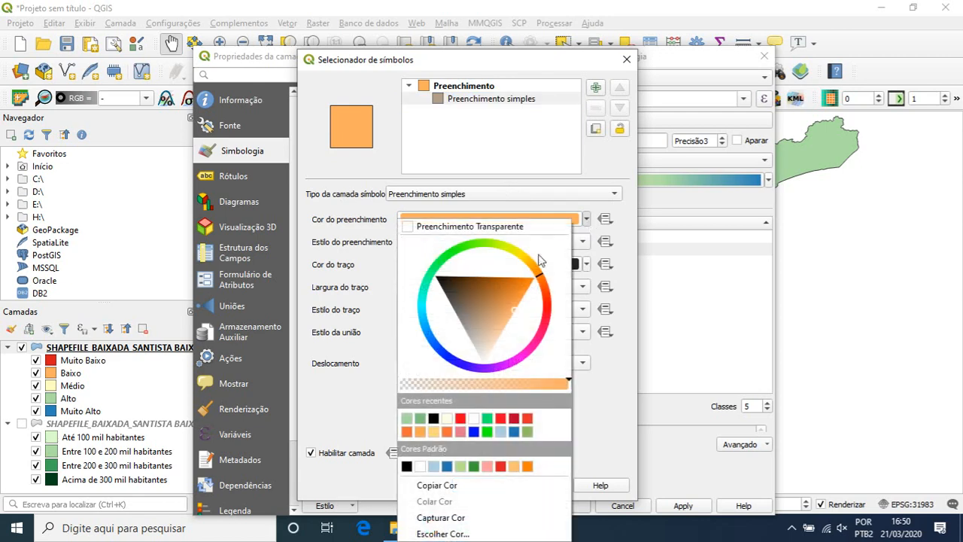
pyautogui.click(535, 281)
pyautogui.click(607, 353)
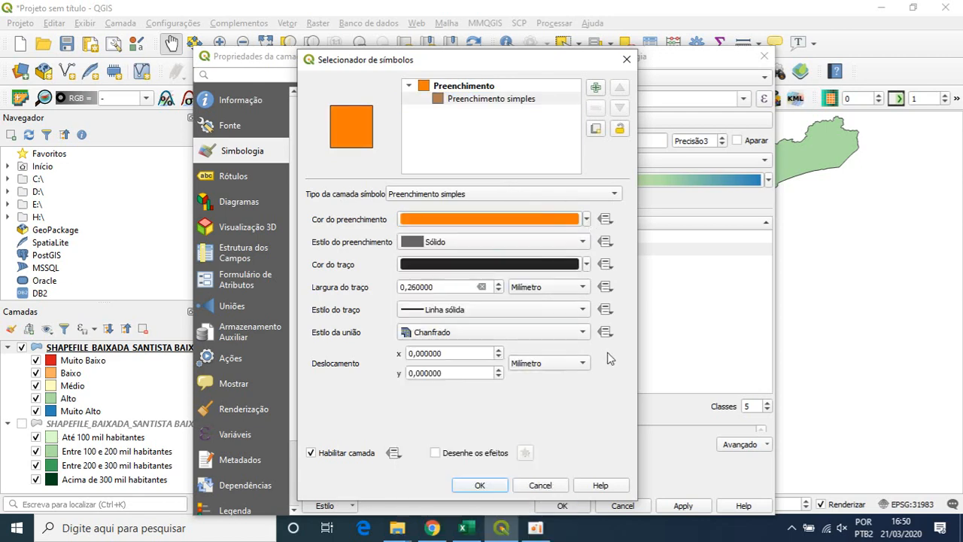
pyautogui.click(481, 485)
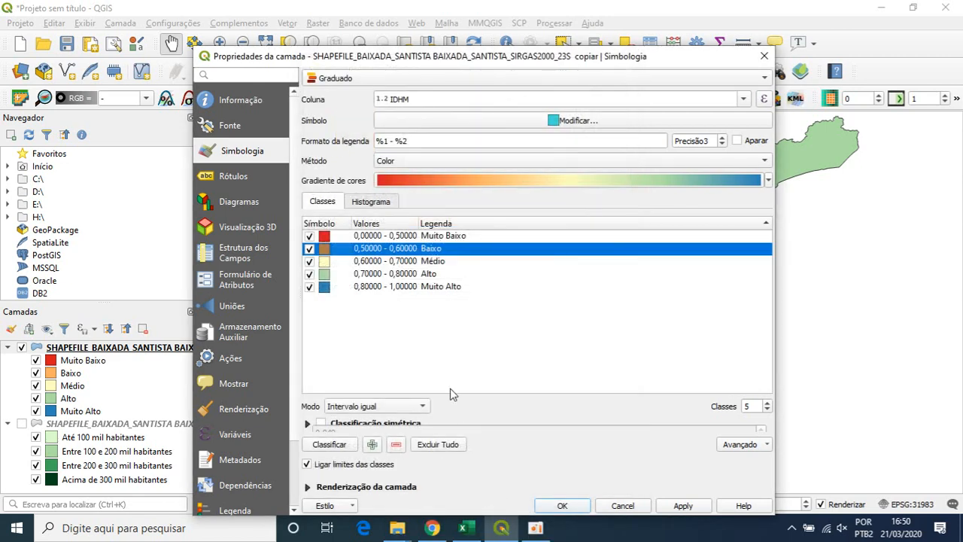
# - Change the simple fill colour of the "Médio" class to a bright yellow
pyautogui.doubleClick(324, 261)
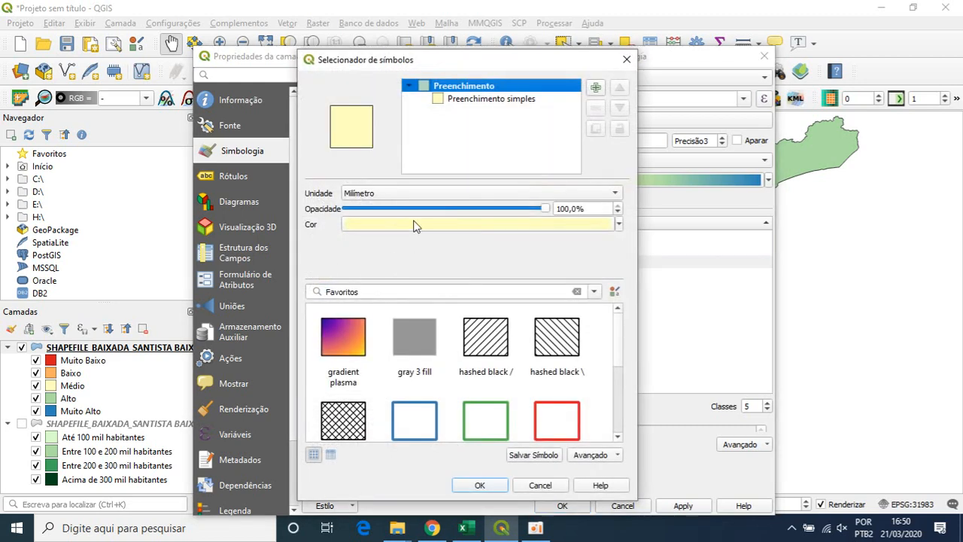
pyautogui.click(471, 103)
pyautogui.click(586, 220)
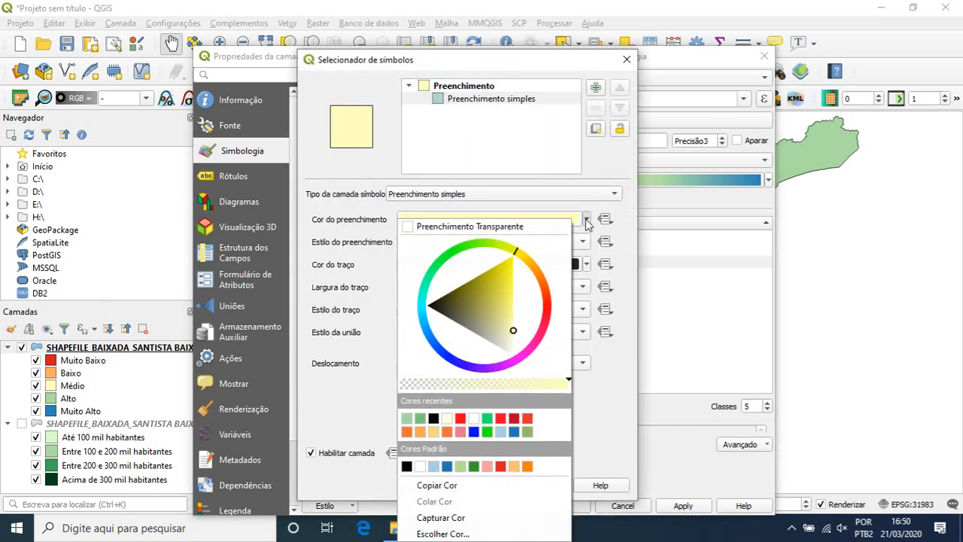
pyautogui.click(508, 269)
pyautogui.click(629, 331)
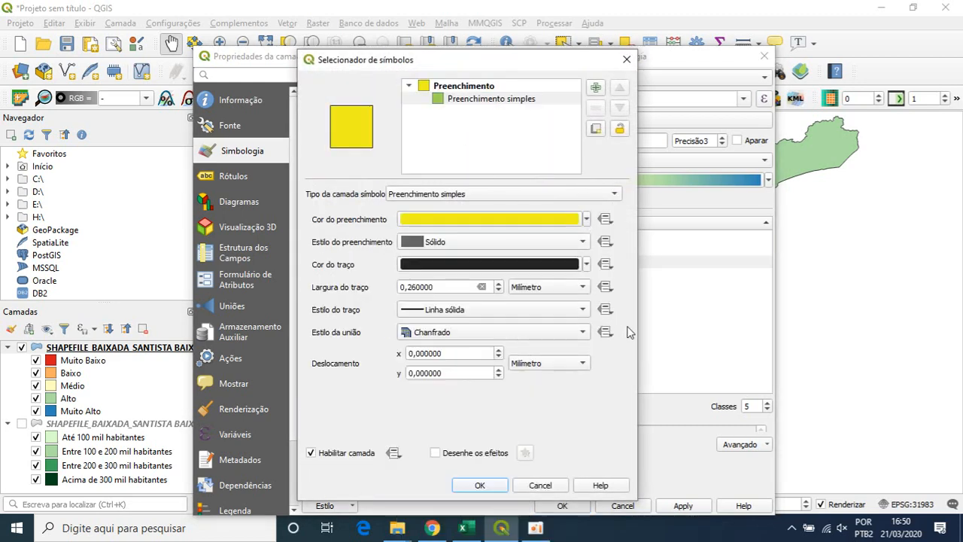
pyautogui.click(497, 485)
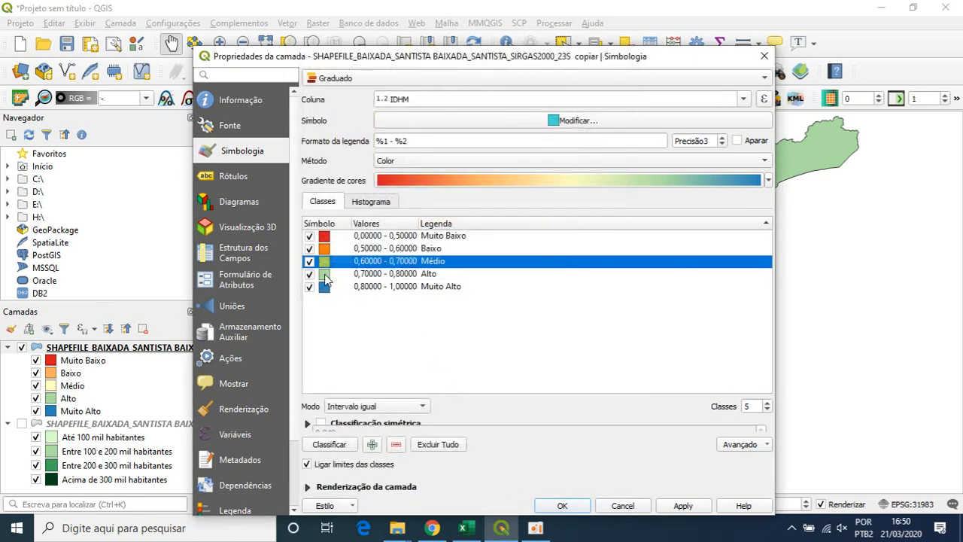
# - Change the simple fill colour of the "Alto" class to a strong, darker green
pyautogui.doubleClick(325, 278)
pyautogui.click(512, 99)
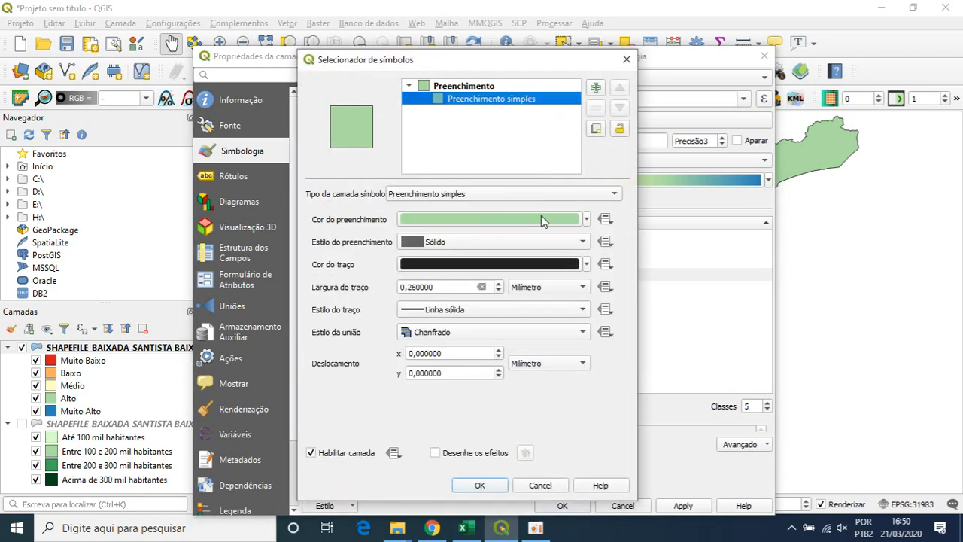
pyautogui.click(586, 219)
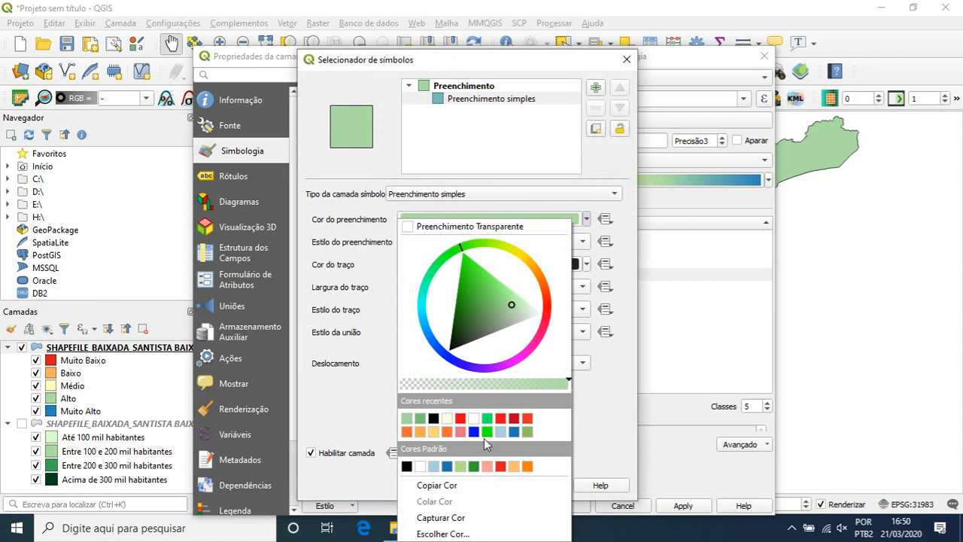
pyautogui.click(465, 293)
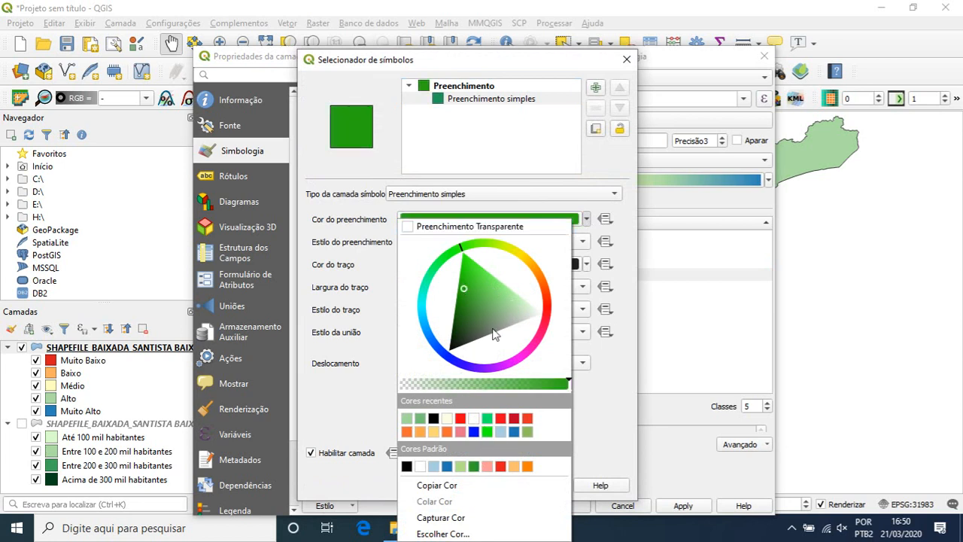
pyautogui.click(627, 354)
pyautogui.click(479, 486)
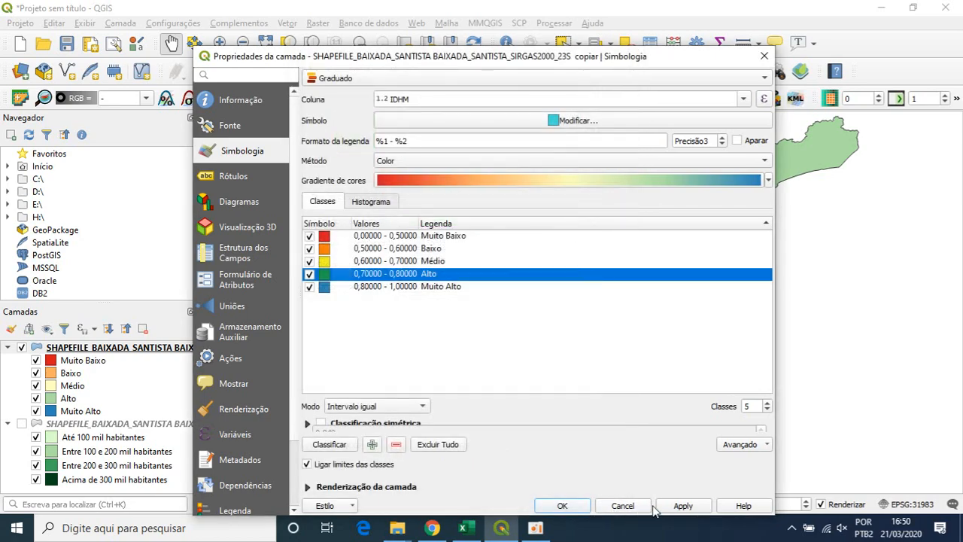
# - Apply the new class colours to the copied IDHM layer and close its properties
pyautogui.click(683, 506)
pyautogui.moveTo(620, 64); pyautogui.dragTo(618, 38)
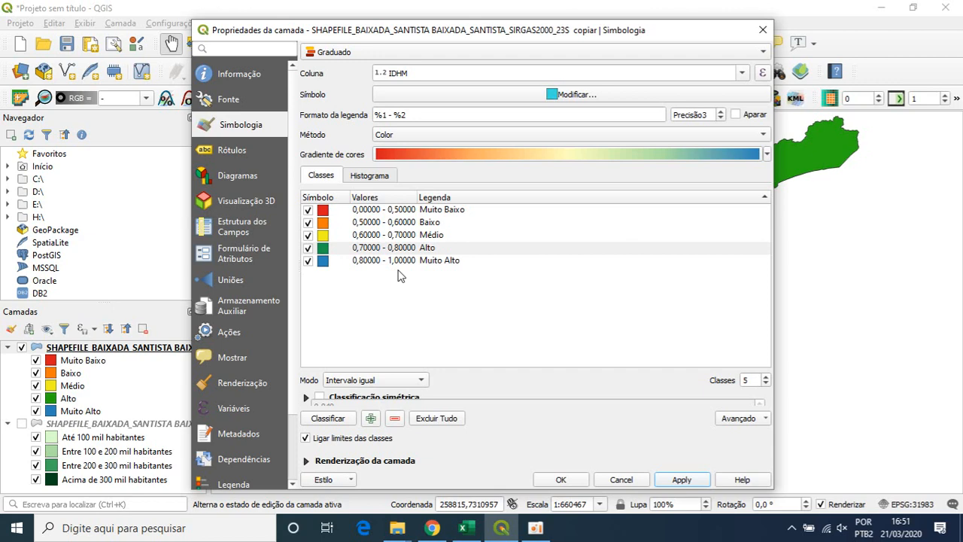
pyautogui.click(575, 482)
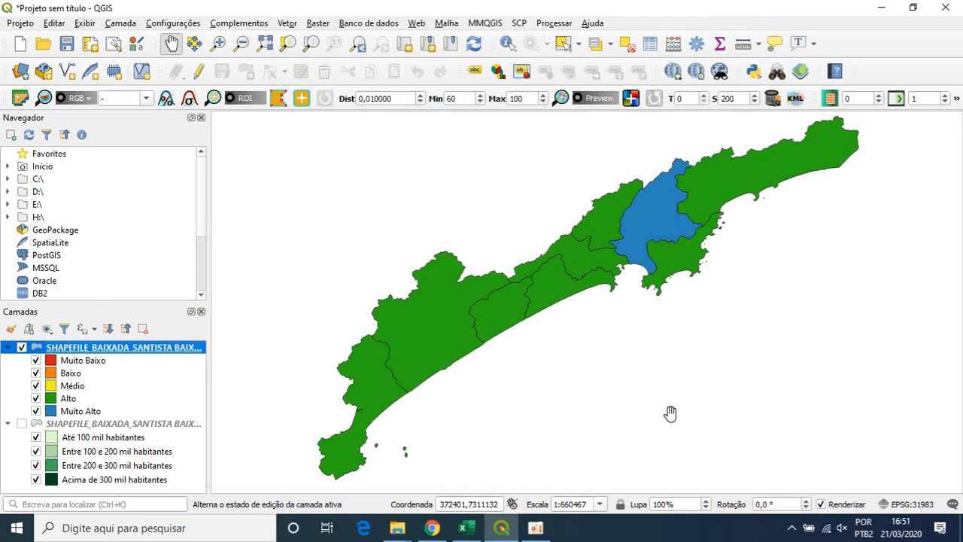
# - Examine the municipalities' IDHM values in the copied layer's attribute table, and close the table
pyautogui.click(650, 43)
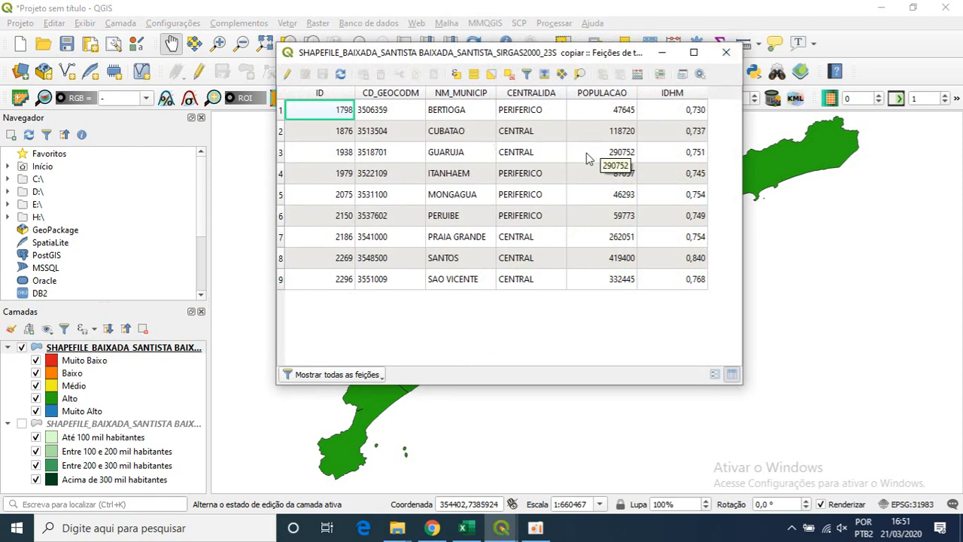
pyautogui.click(726, 53)
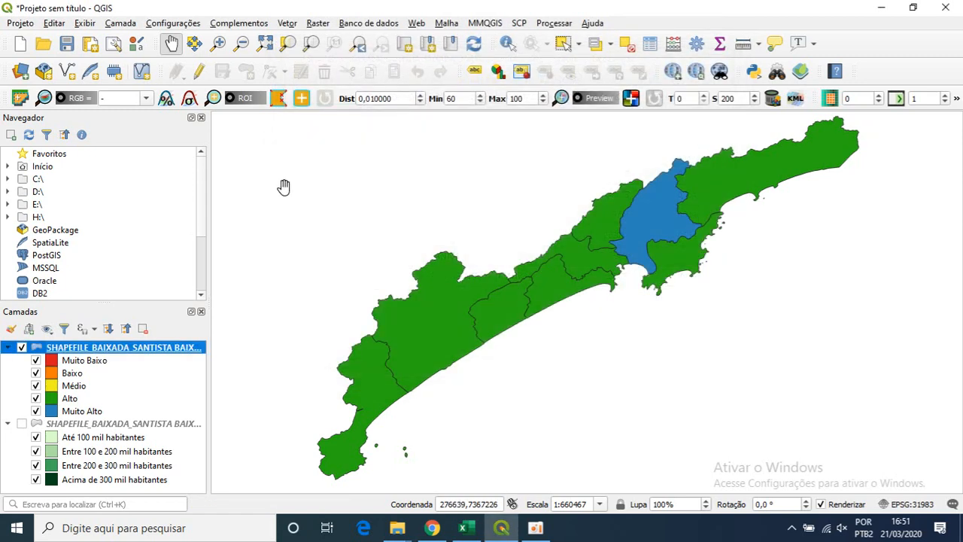